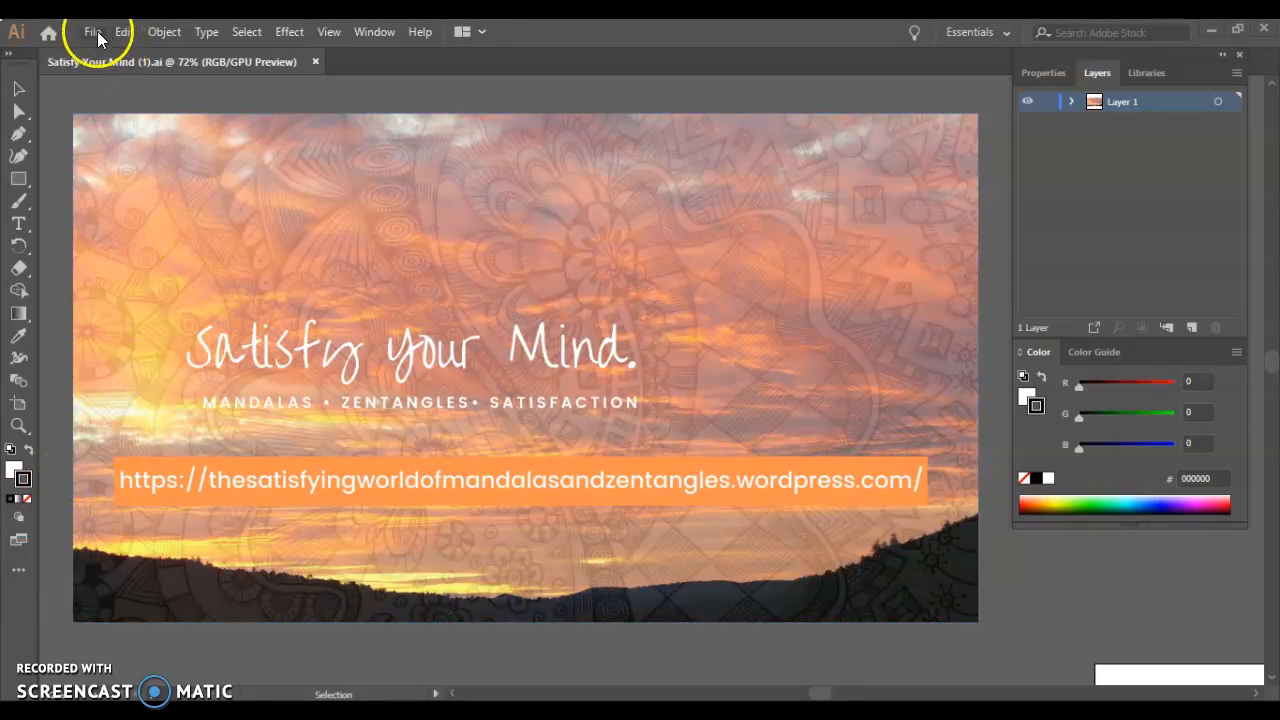
Create a new 500 x 500 pt document from the recent custom preset
left_click(95, 32)
left_click(108, 49)
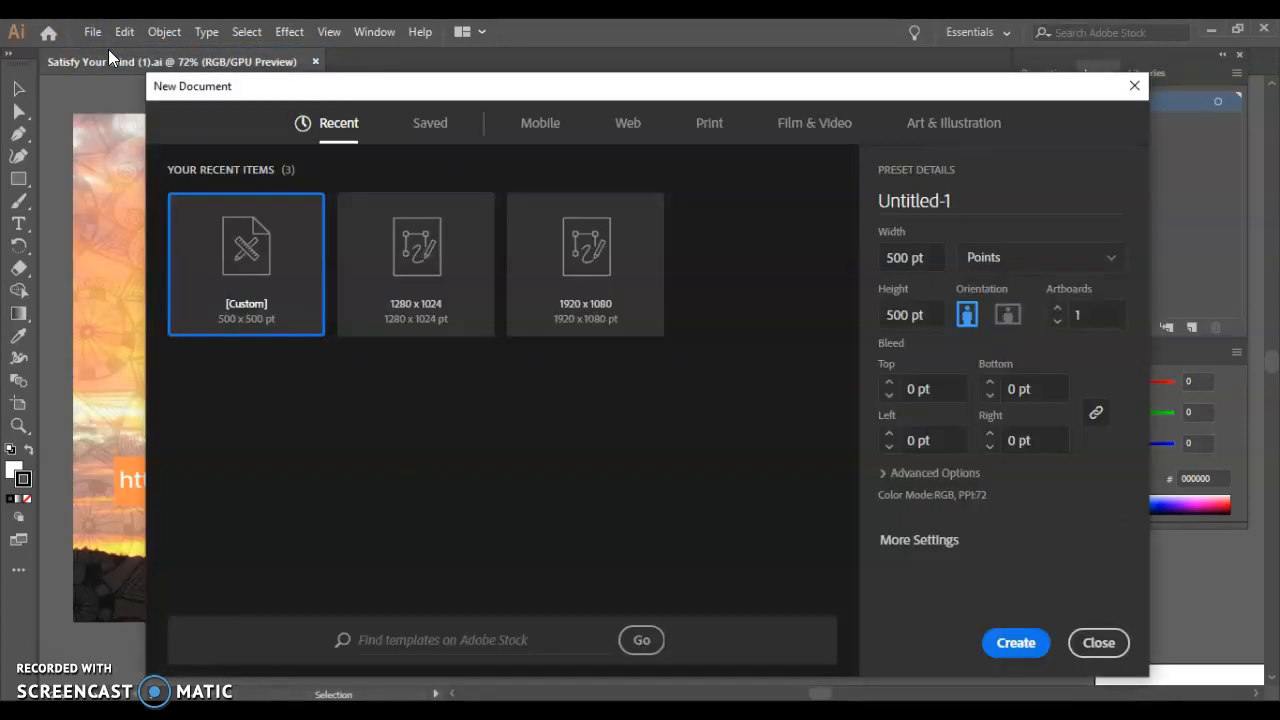
left_click(260, 272)
double_click(903, 257)
left_click(912, 315)
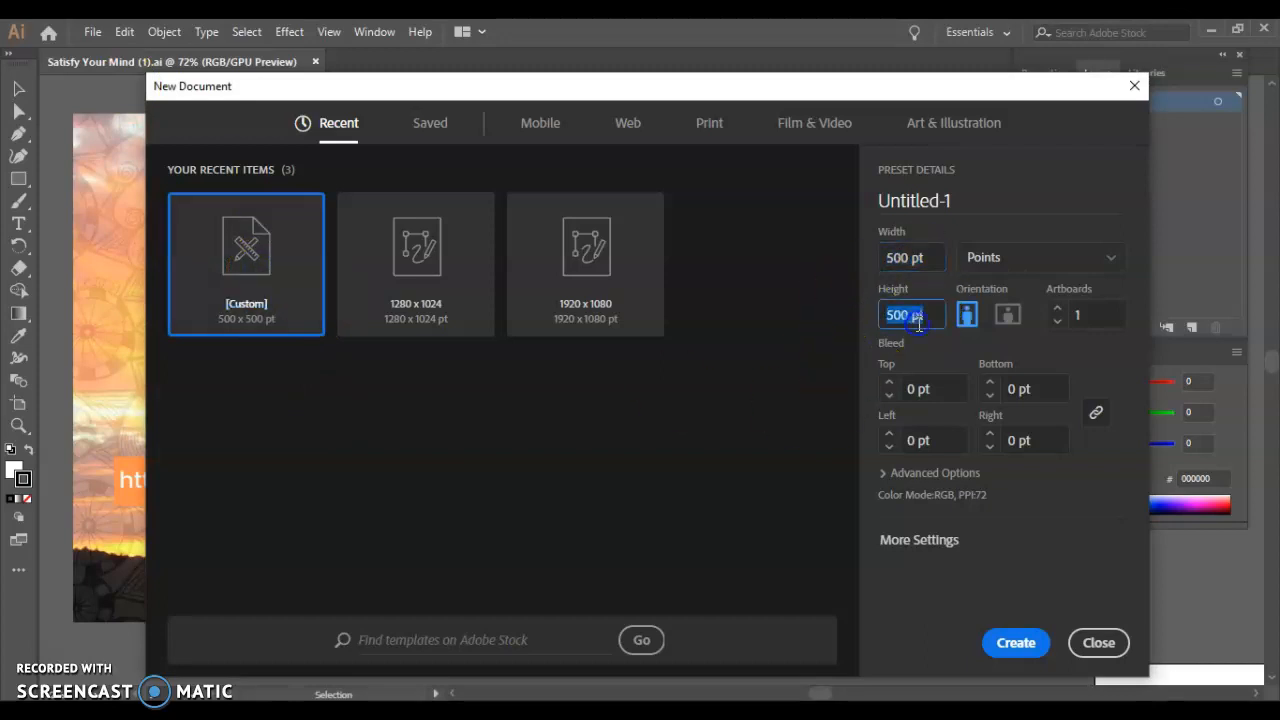
left_click(1015, 642)
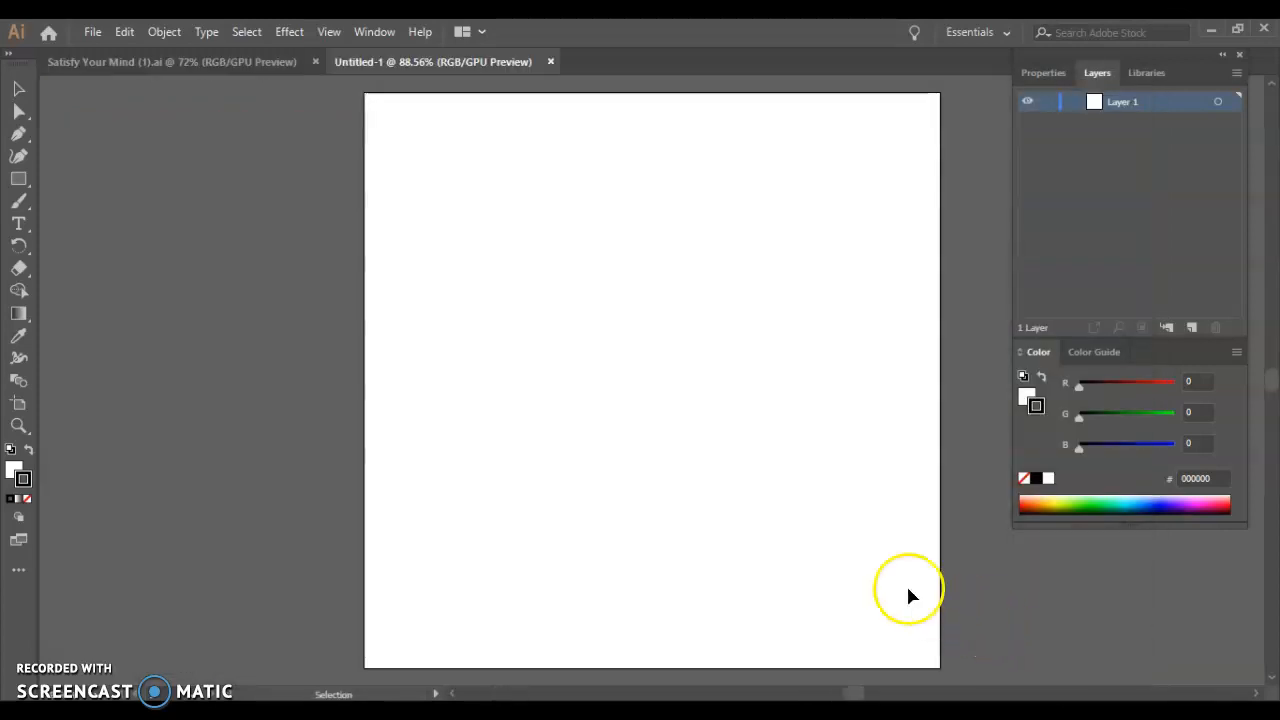
Add a 100 pt line segment at a 45° angle starting from the midpoint of the artboard's upper edge
left_click_drag(855, 692, 867, 697)
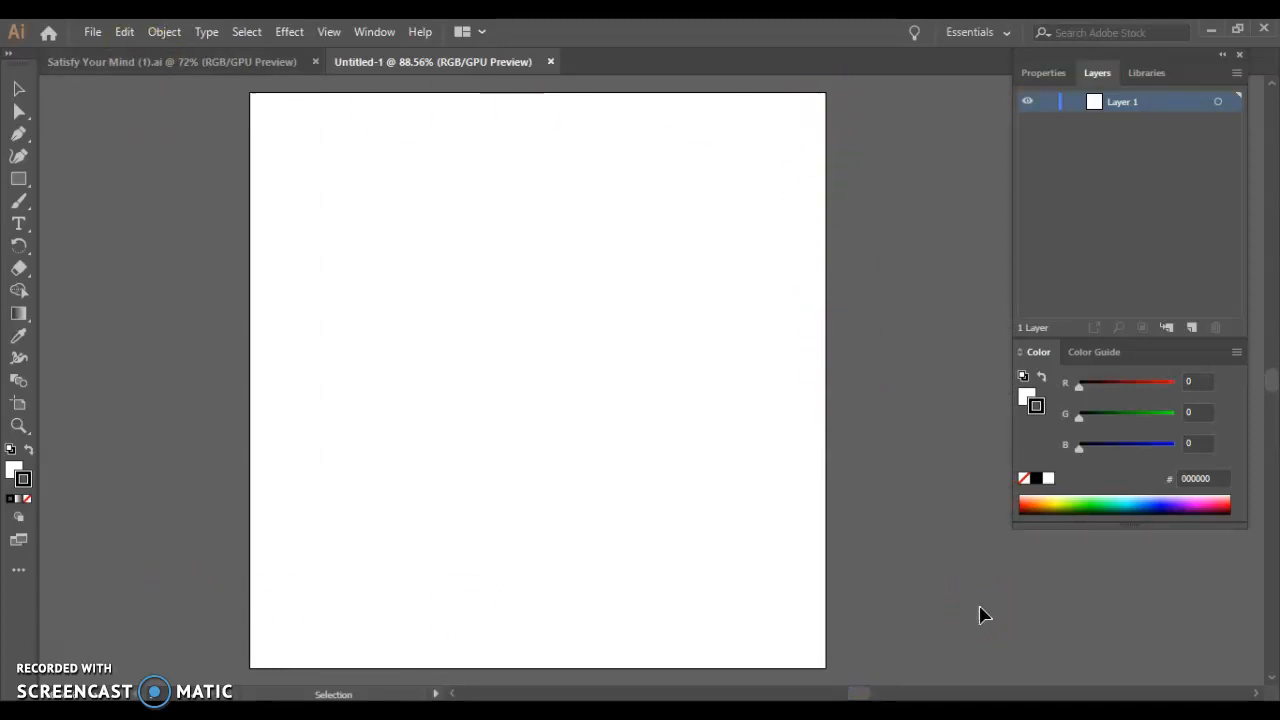
left_click(863, 634)
left_click(19, 184)
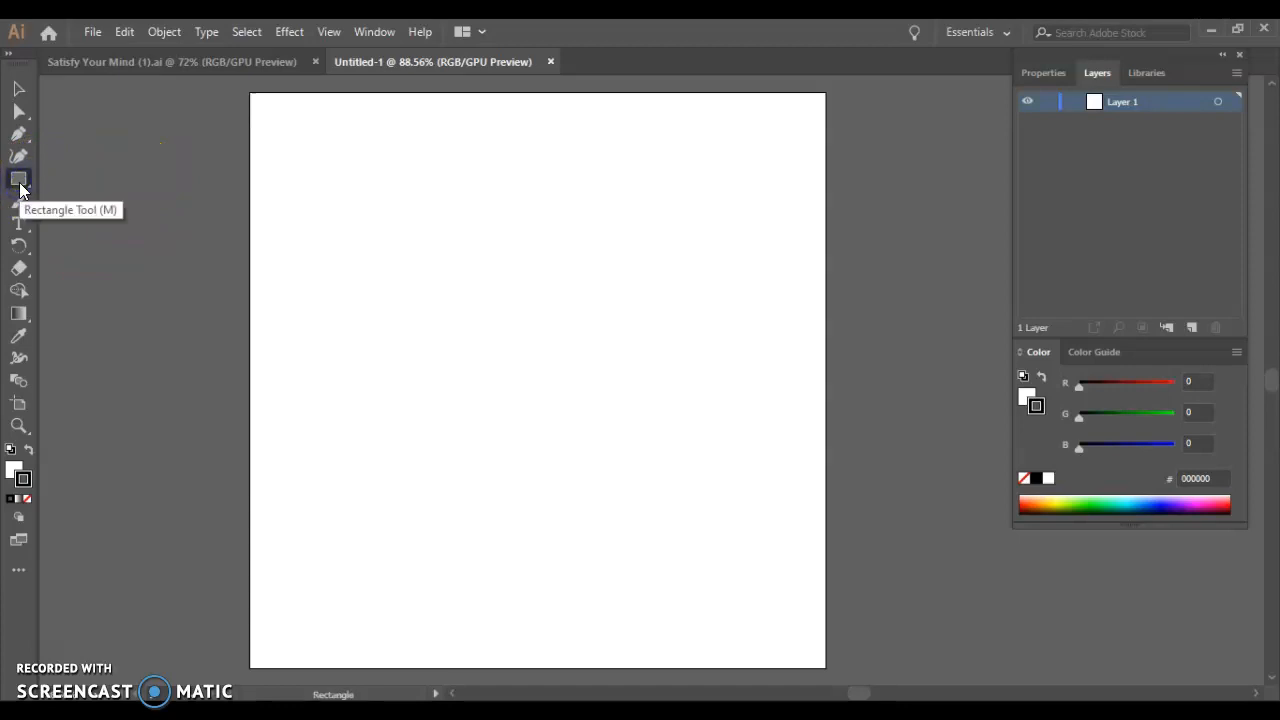
left_click_drag(19, 184, 102, 269)
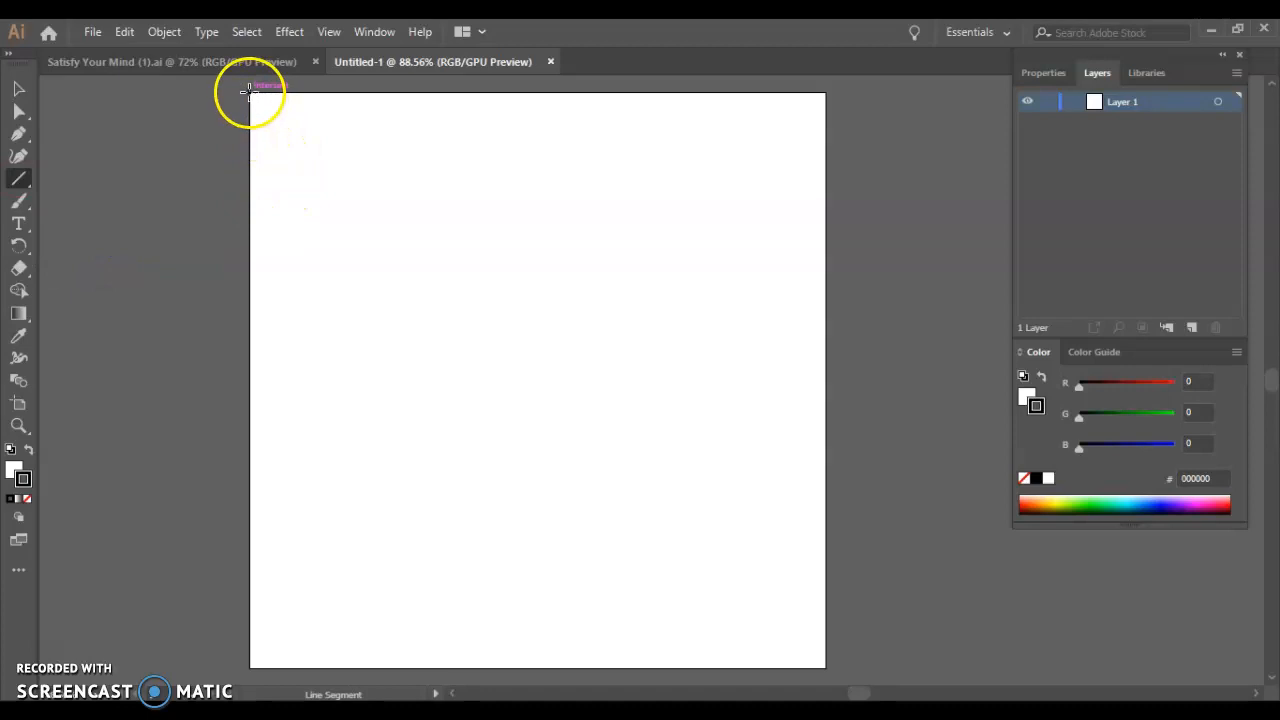
left_click(539, 92)
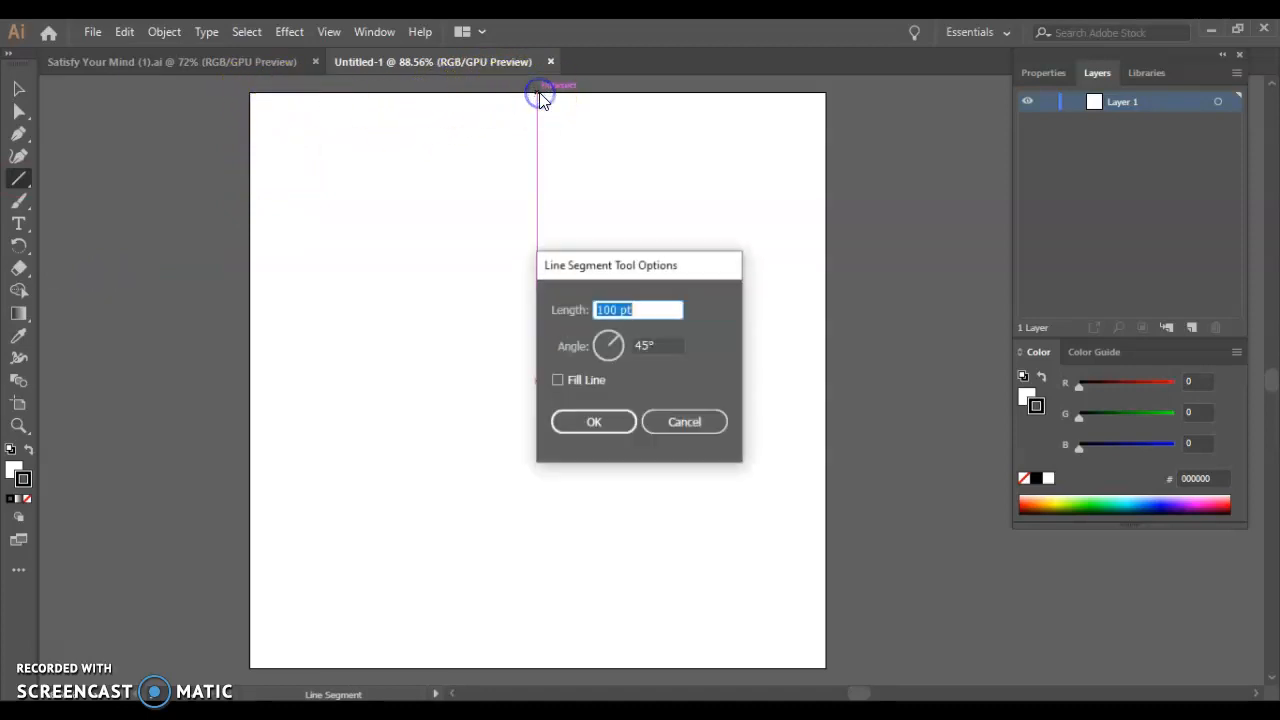
left_click(596, 421)
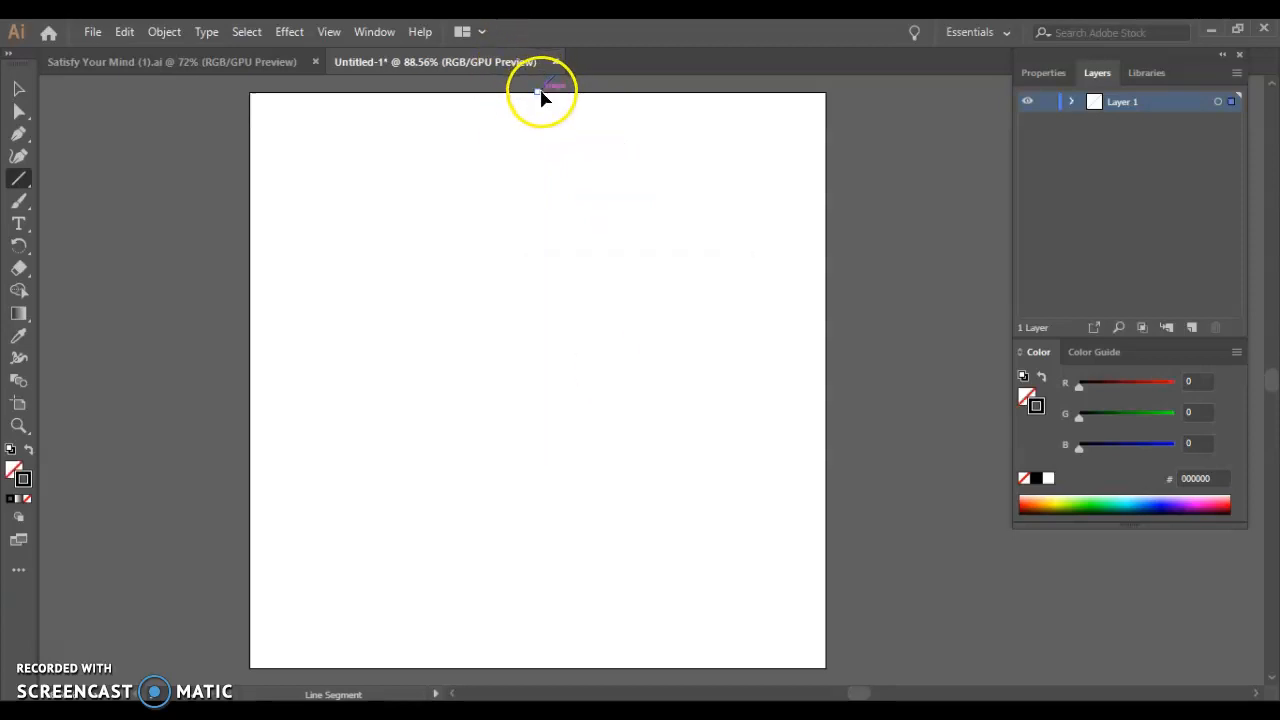
Stretch the line's lower end down near the artboard's bottom edge and move its upper end to the top edge's midpoint
left_click_drag(592, 78, 530, 633)
left_click(605, 87)
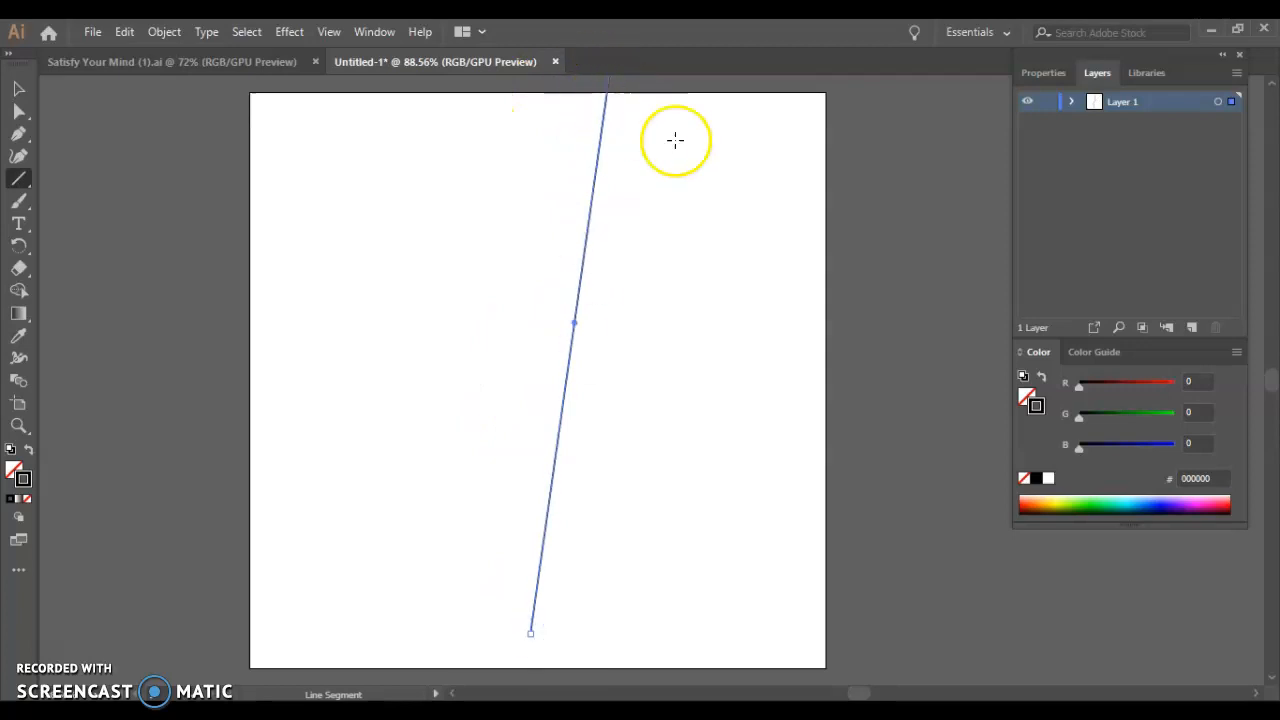
scroll(680, 145, "up", 5)
left_click_drag(620, 234, 536, 318)
scroll(690, 258, "down", 3)
scroll(710, 248, "down", 4)
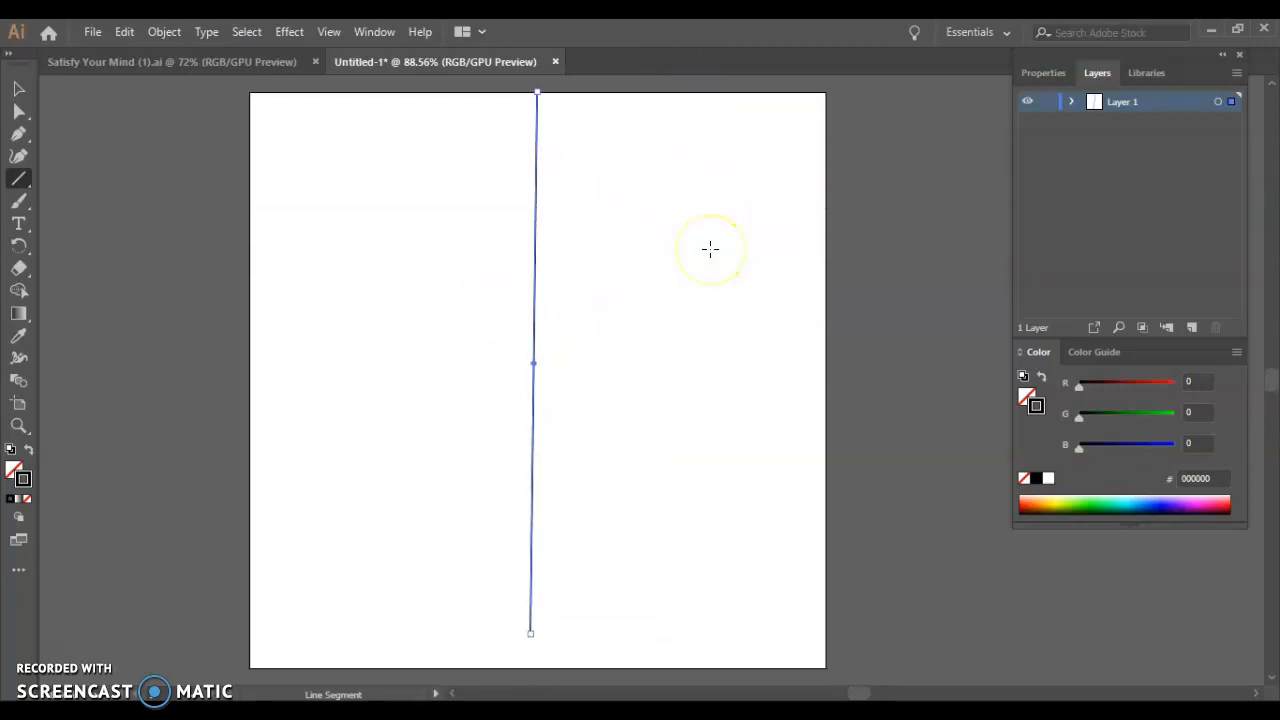
Extend the line's lower end to the midpoint of the artboard's bottom edge so the line runs exactly vertical
left_click_drag(529, 569, 536, 605)
scroll(680, 532, "up", 2)
scroll(680, 532, "up", 1)
scroll(680, 531, "down", 1)
left_click(667, 495)
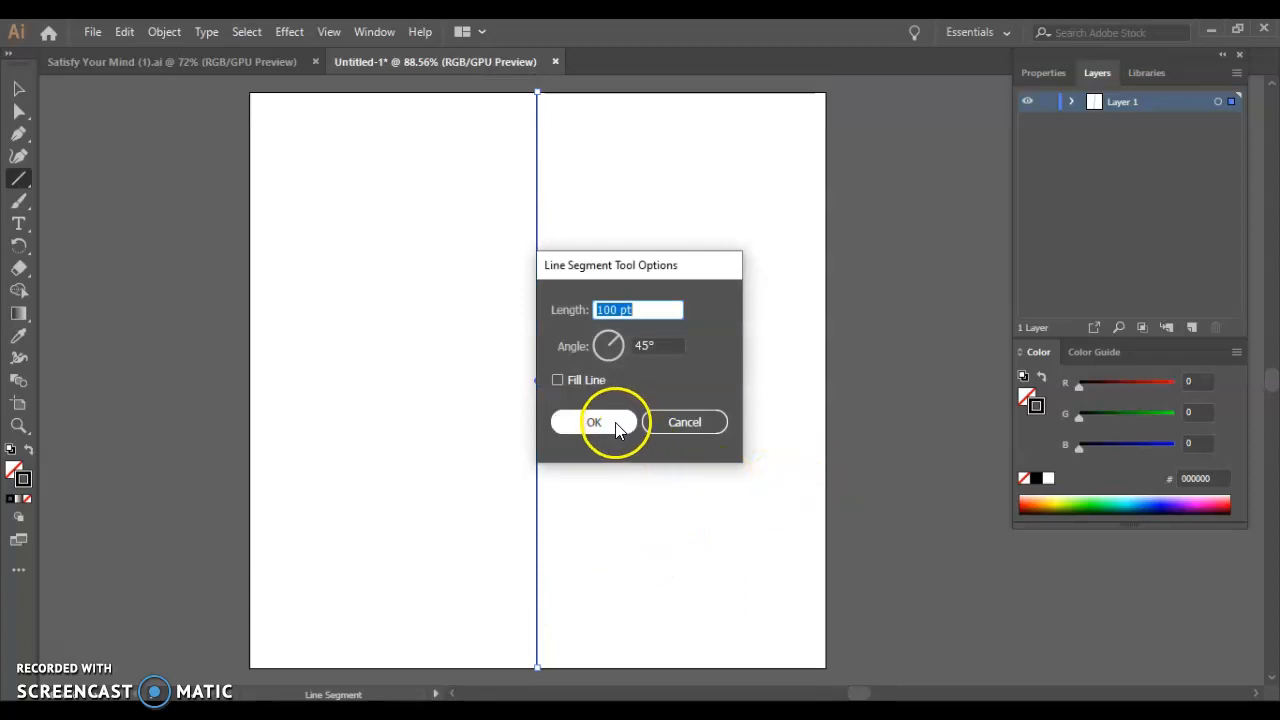
left_click(688, 423)
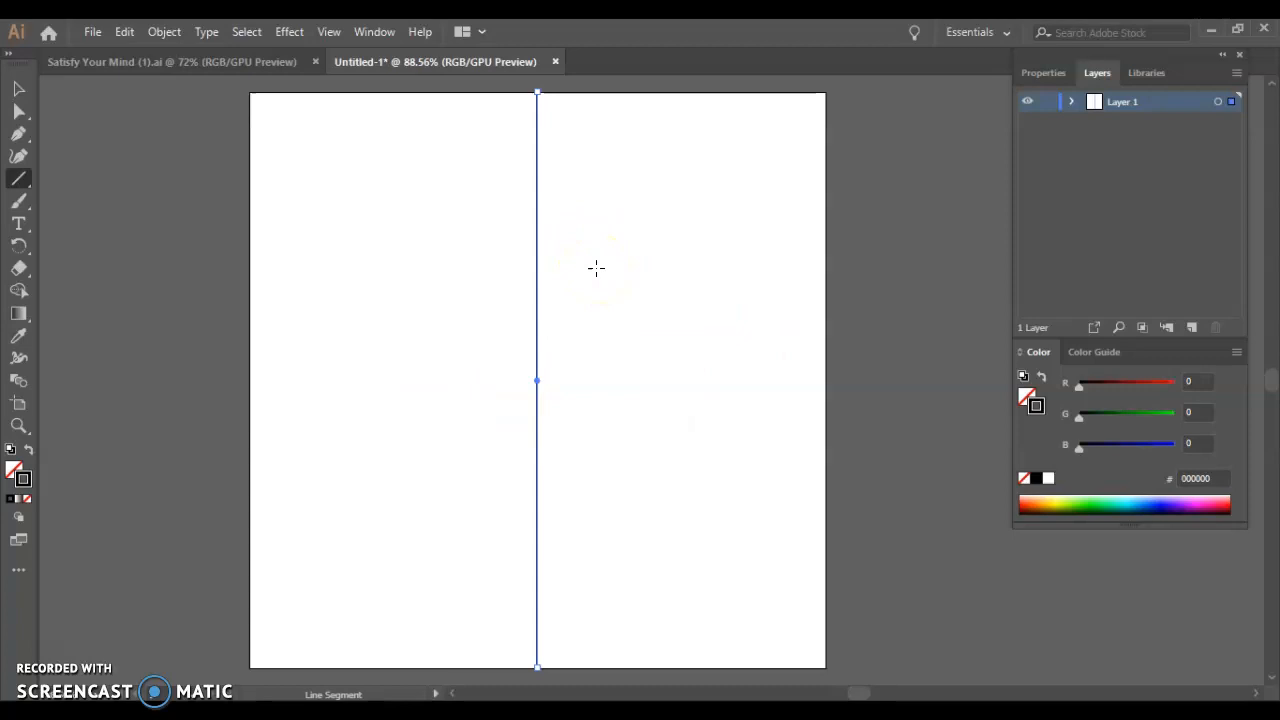
Duplicate the vertical line and rotate the copy to a horizontal position
key("ctrl")
key("ctrl")
key("ctrl+d")
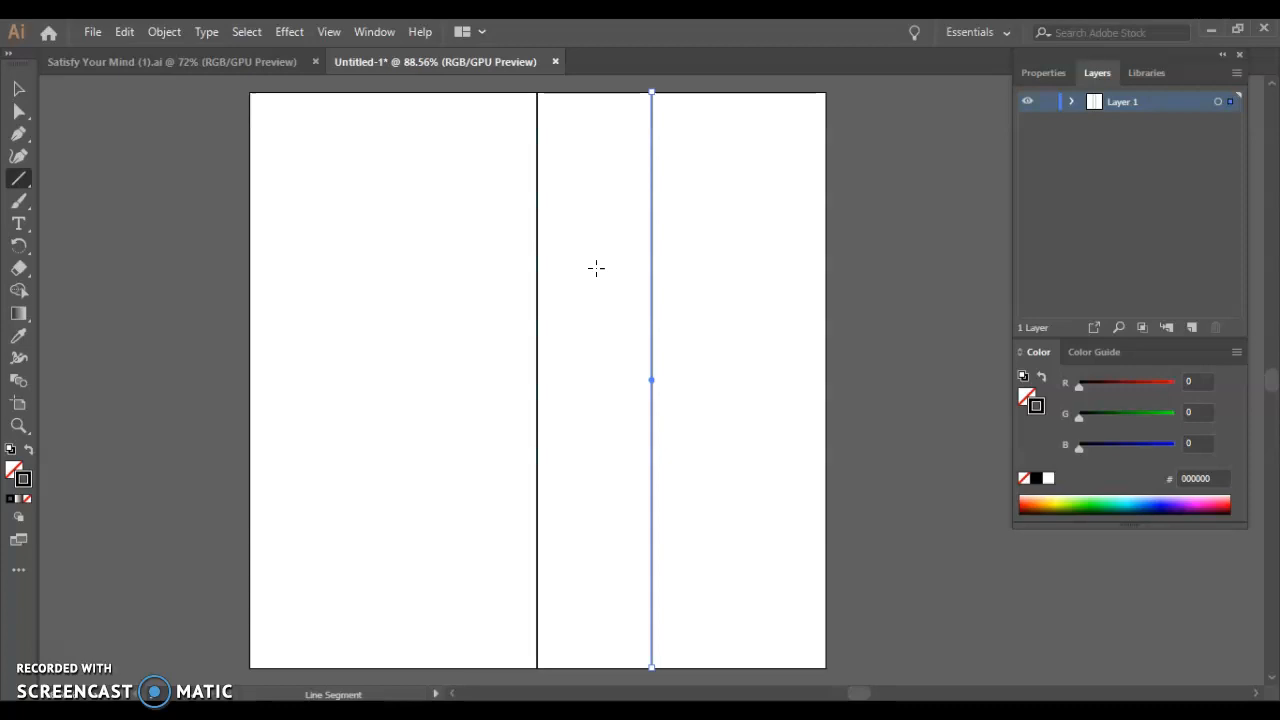
left_click(18, 245)
left_click_drag(649, 90, 271, 563)
scroll(754, 337, "down", 4)
scroll(741, 338, "up", 1)
Move the horizontal line so it crosses the vertical line at its midpoint and spans the artboard, and deselect it
left_click(18, 88)
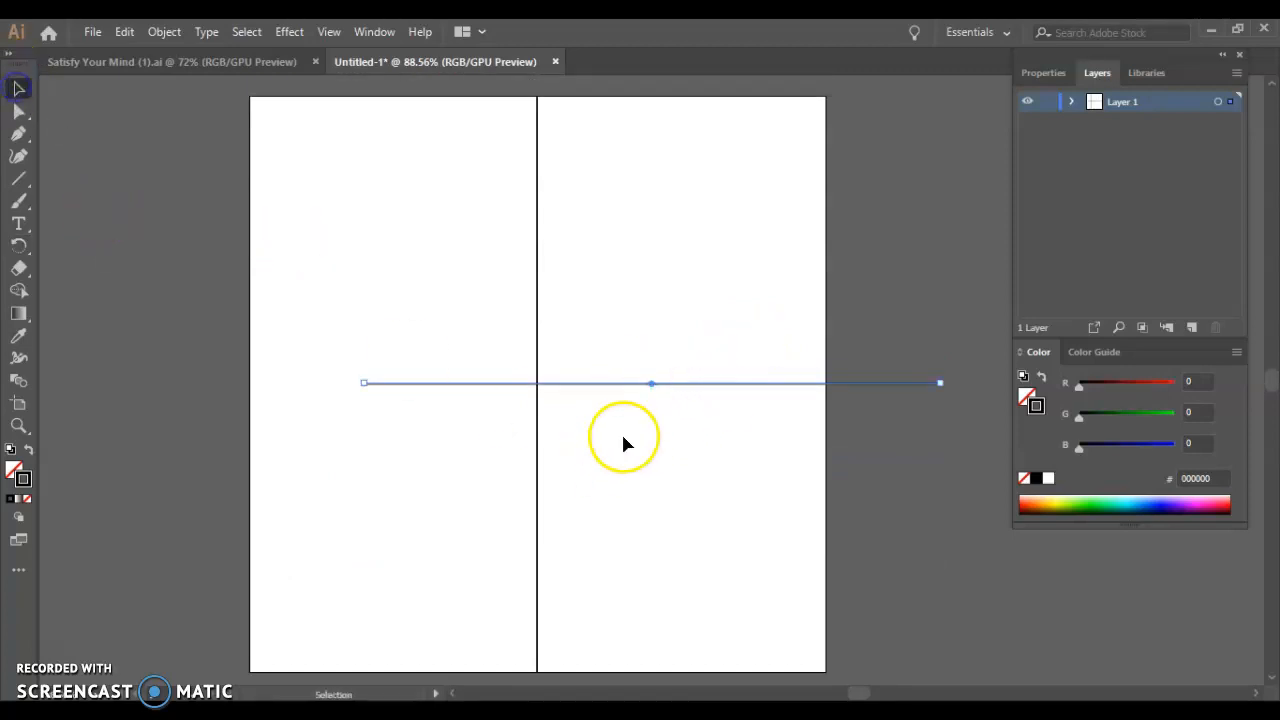
left_click_drag(654, 386, 545, 388)
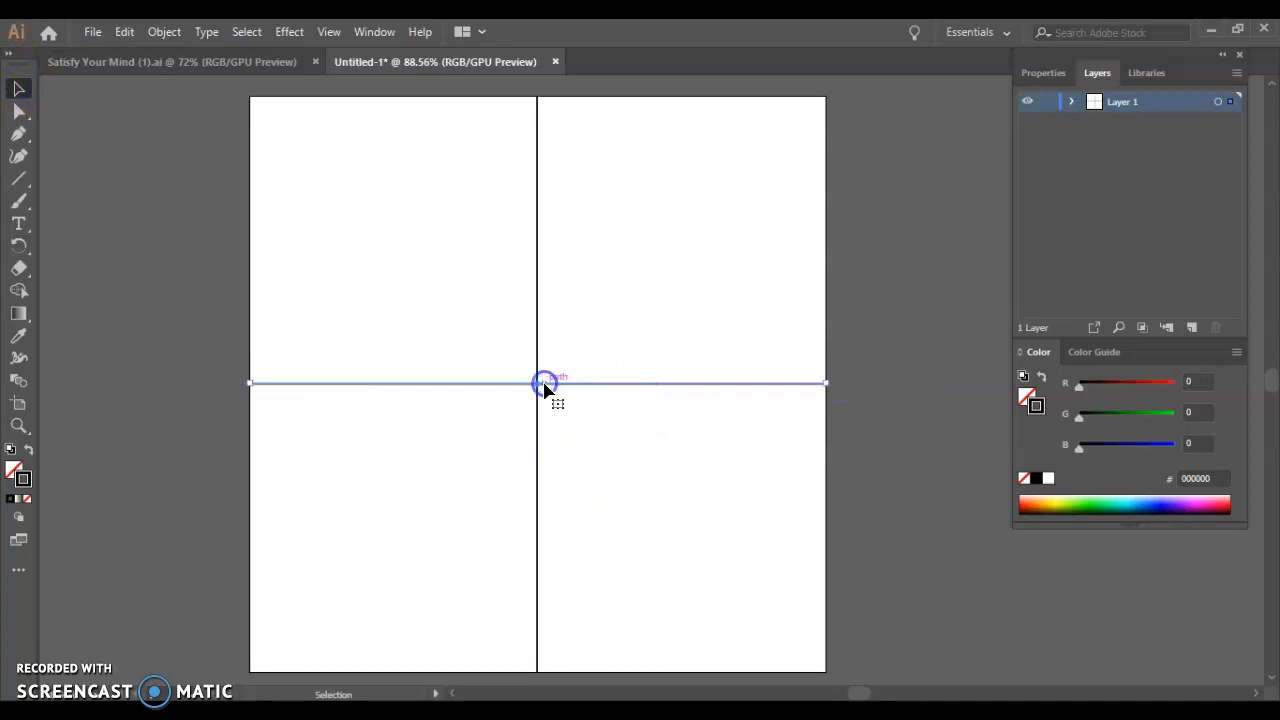
left_click(125, 177)
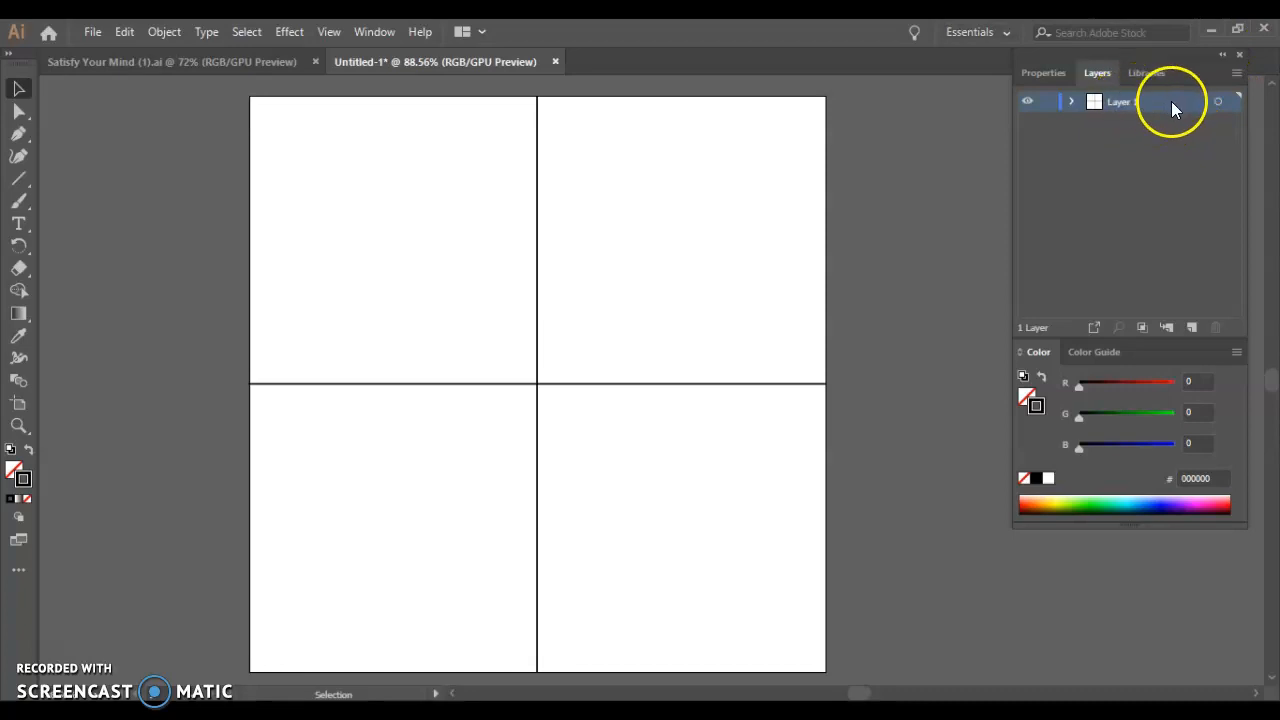
Target all of Layer 1 and apply a Twist effect with a 60° angle
left_click(1217, 101)
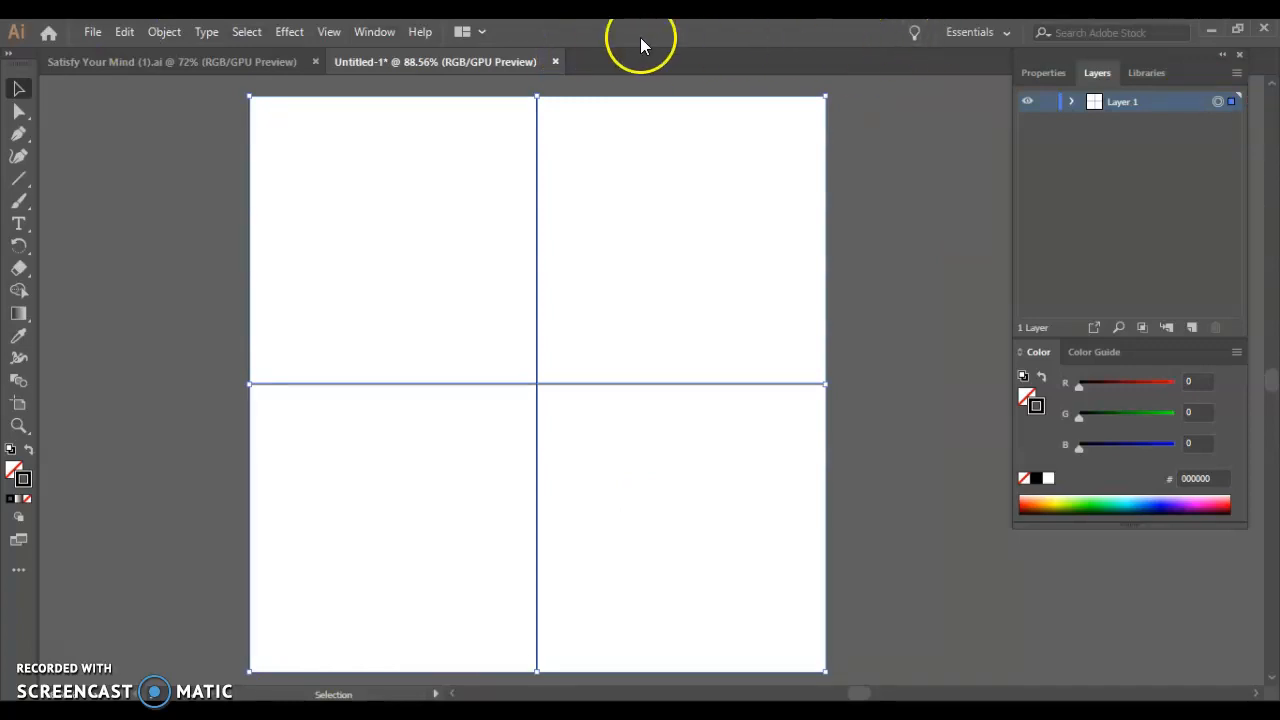
left_click(285, 33)
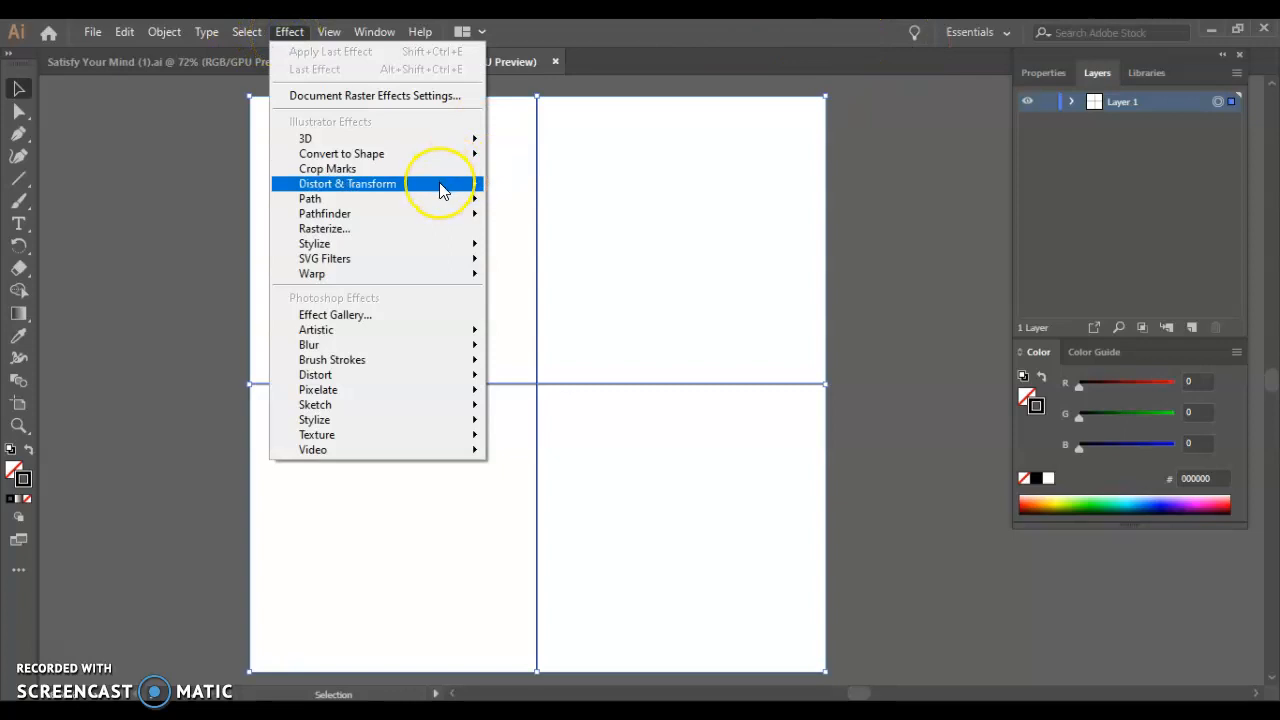
mouse_move(442, 190)
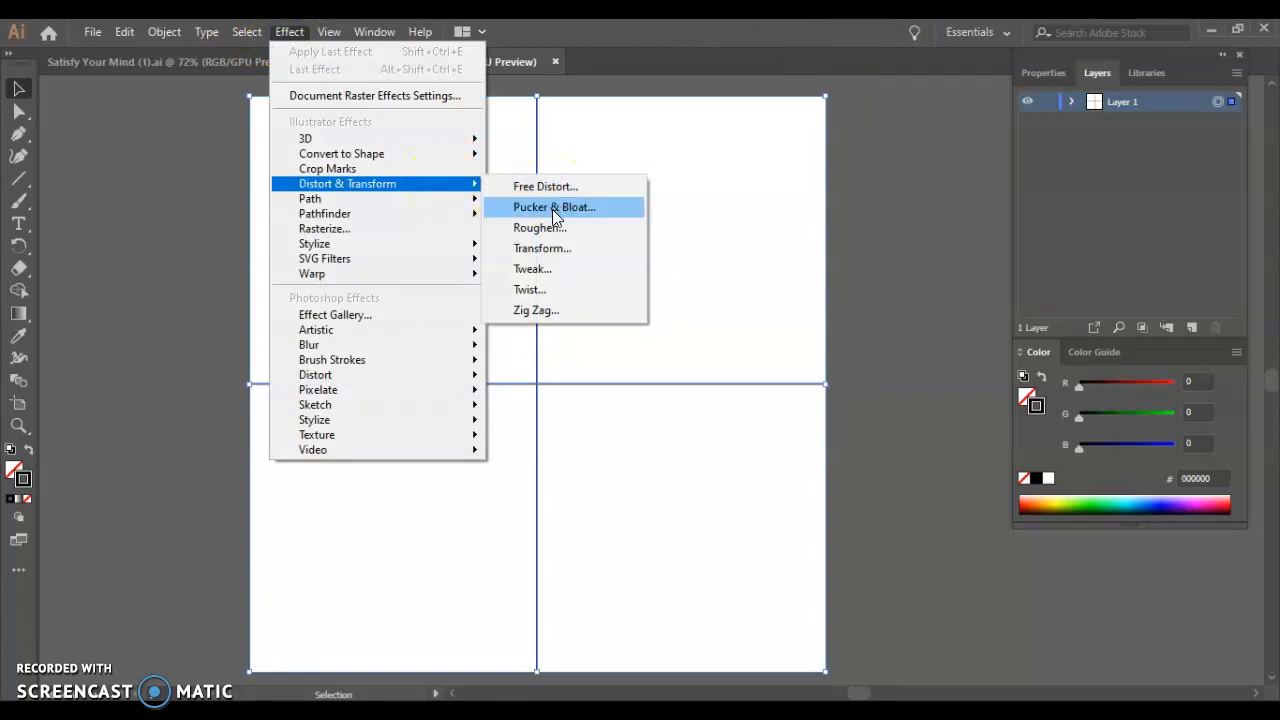
left_click(540, 289)
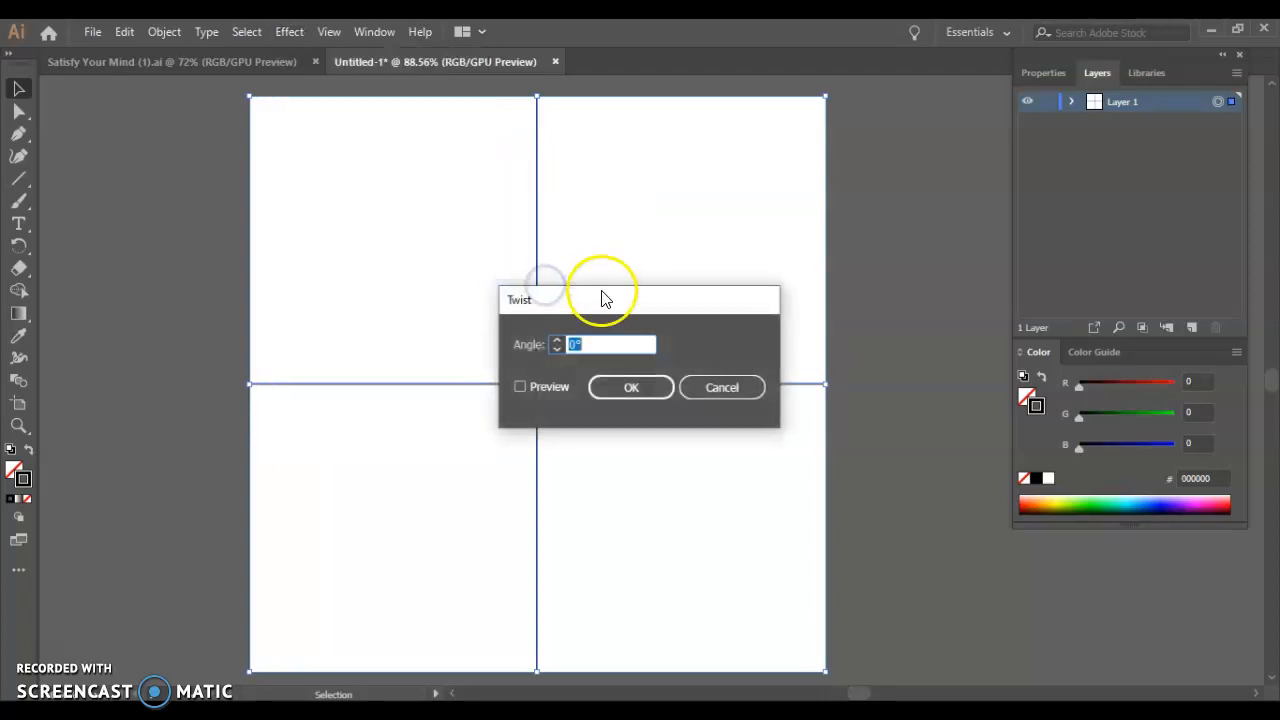
left_click(614, 344)
key("BackSpace")
type("60")
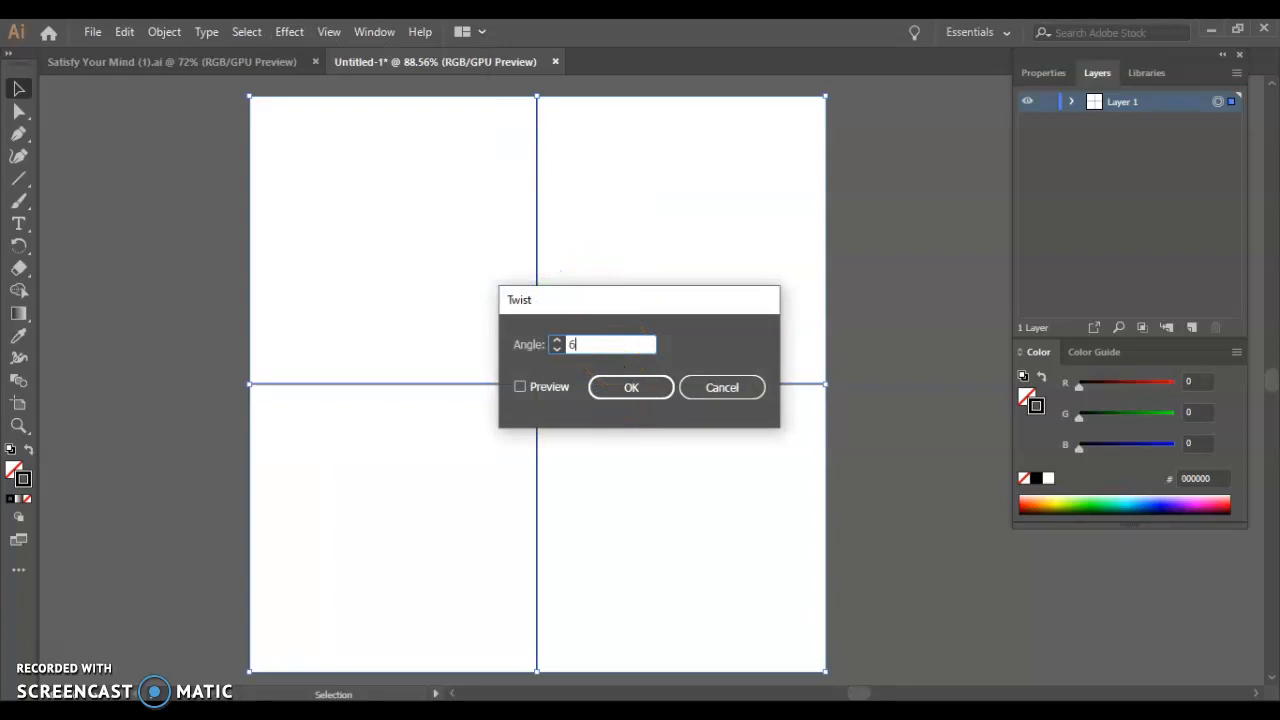
left_click(521, 387)
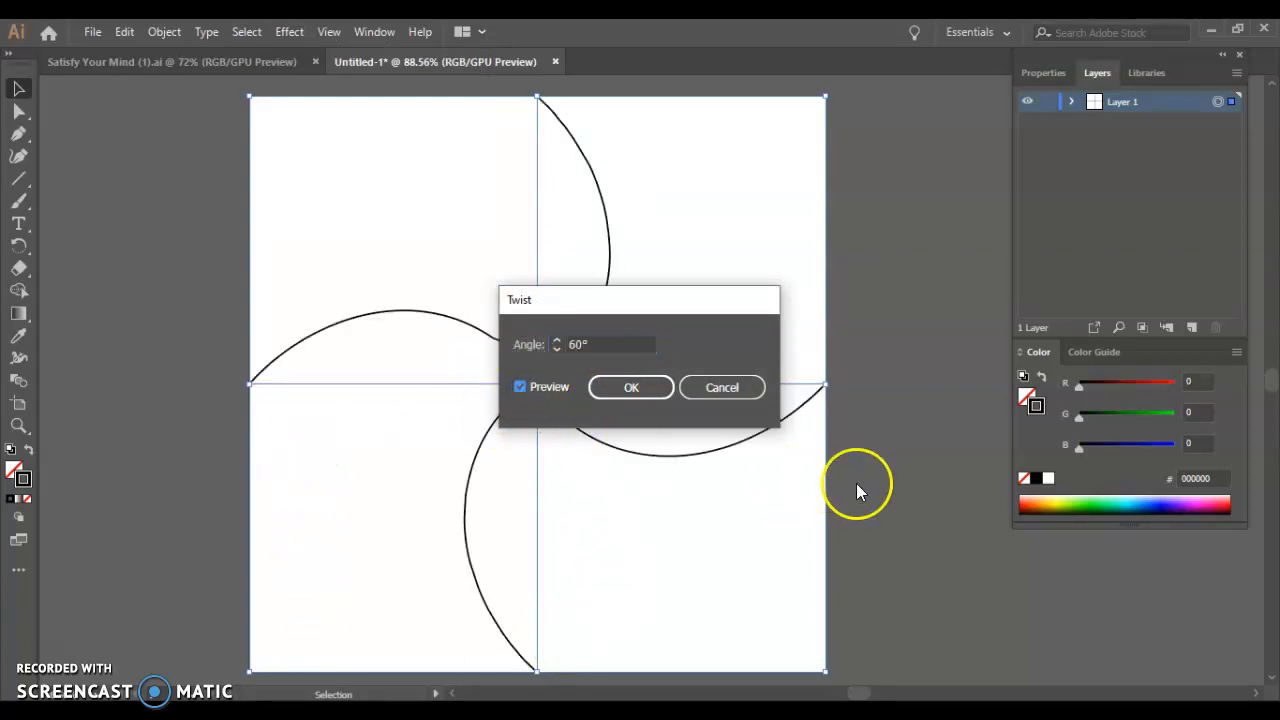
left_click(623, 396)
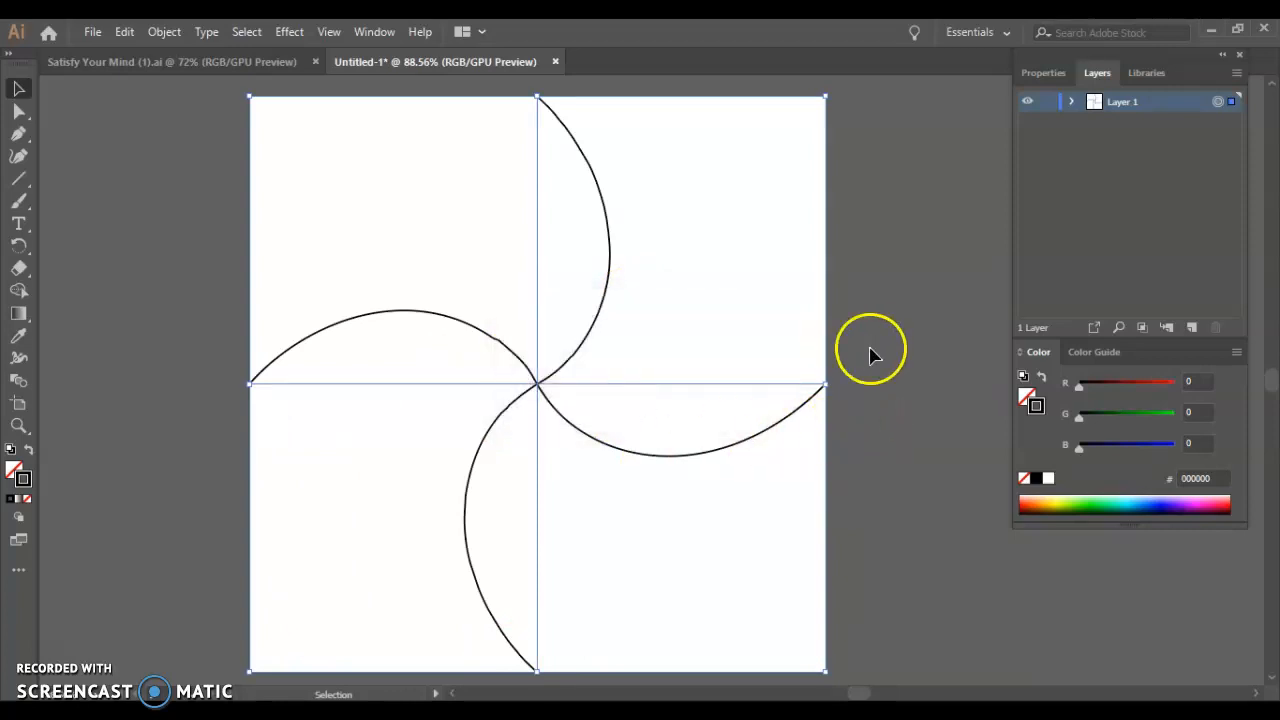
Apply a Transform effect to Layer 1 with Reflect X and 1 copy
left_click(289, 31)
mouse_move(332, 186)
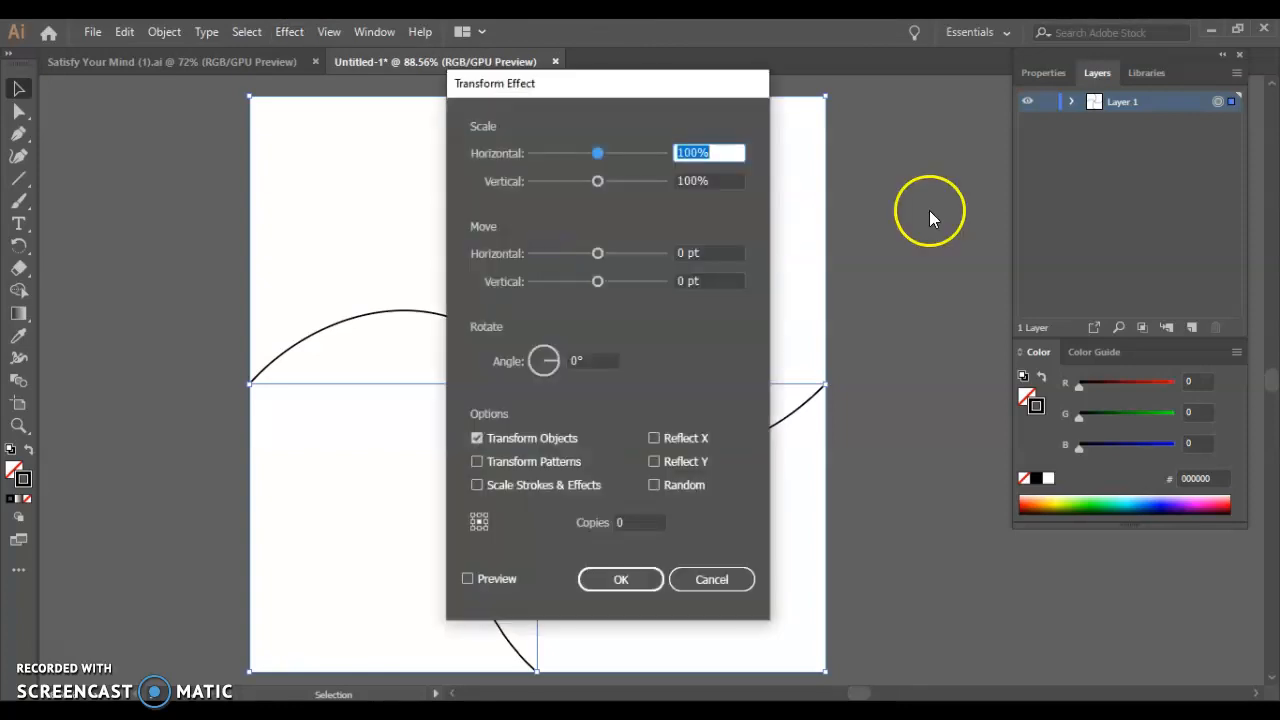
left_click(652, 438)
left_click(646, 521)
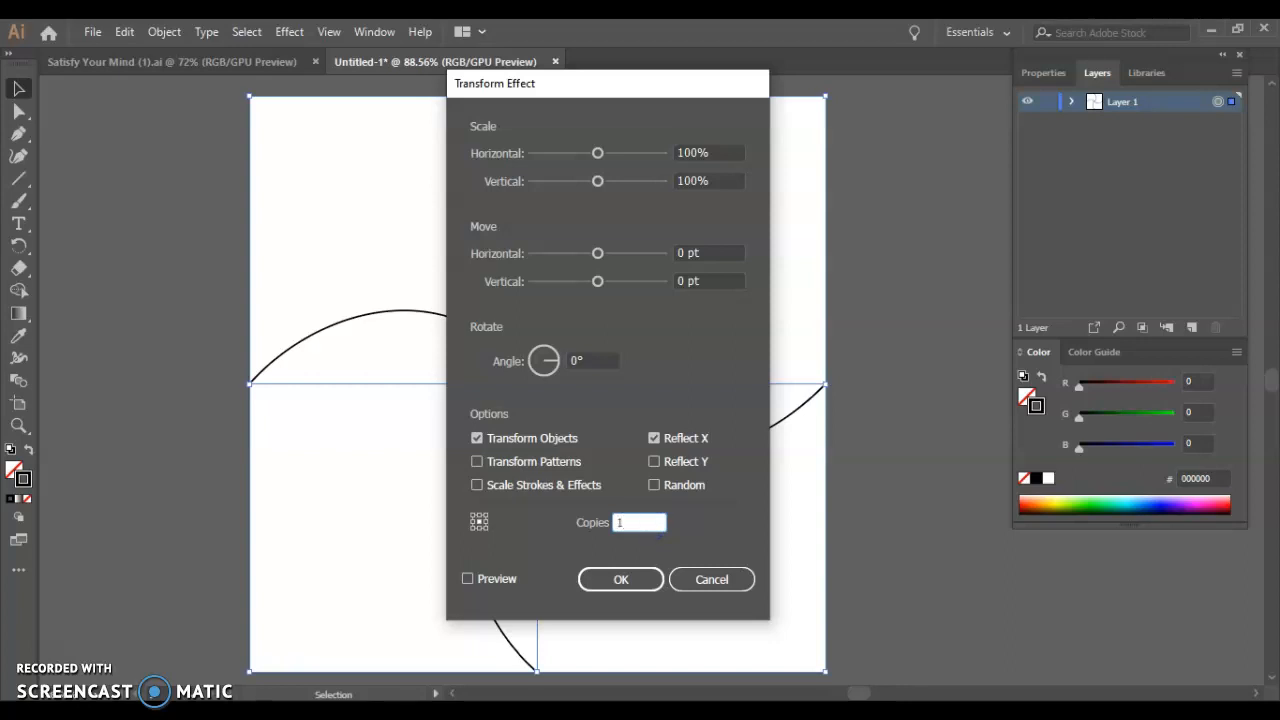
left_click(632, 576)
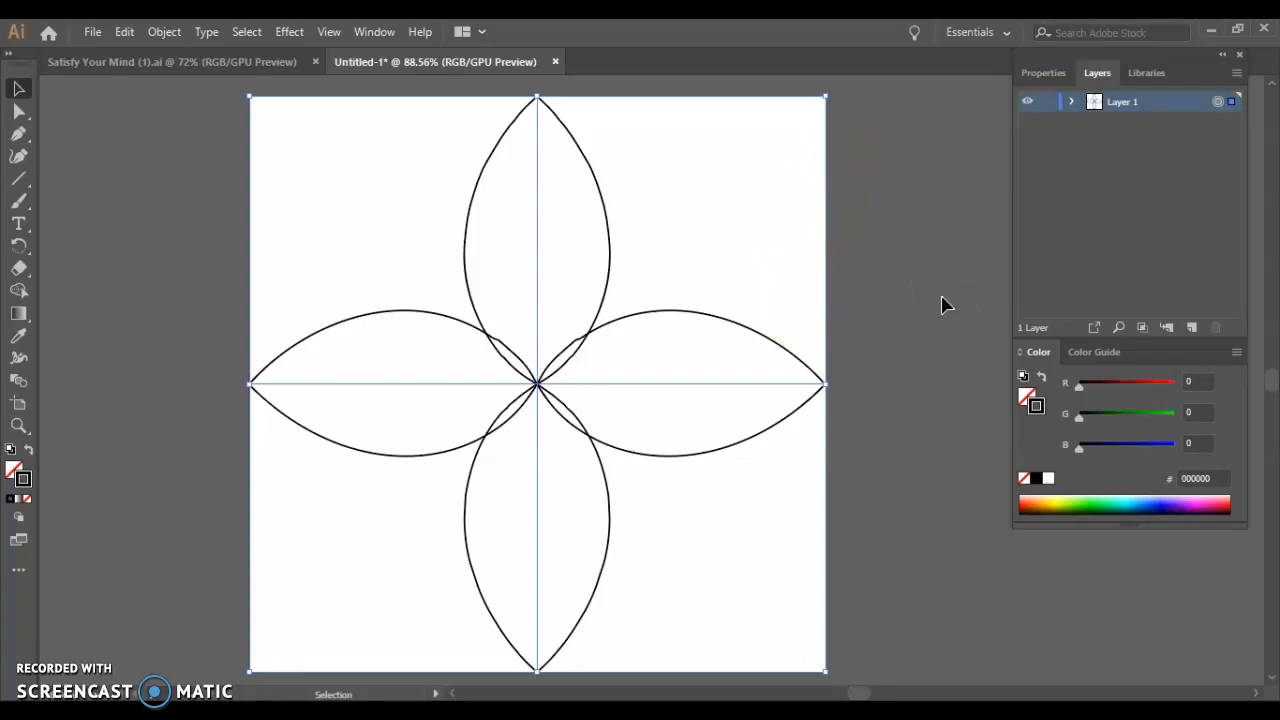
Apply another Transform effect to Layer 1 with a 30° rotation and 11 copies
left_click(300, 31)
mouse_move(329, 31)
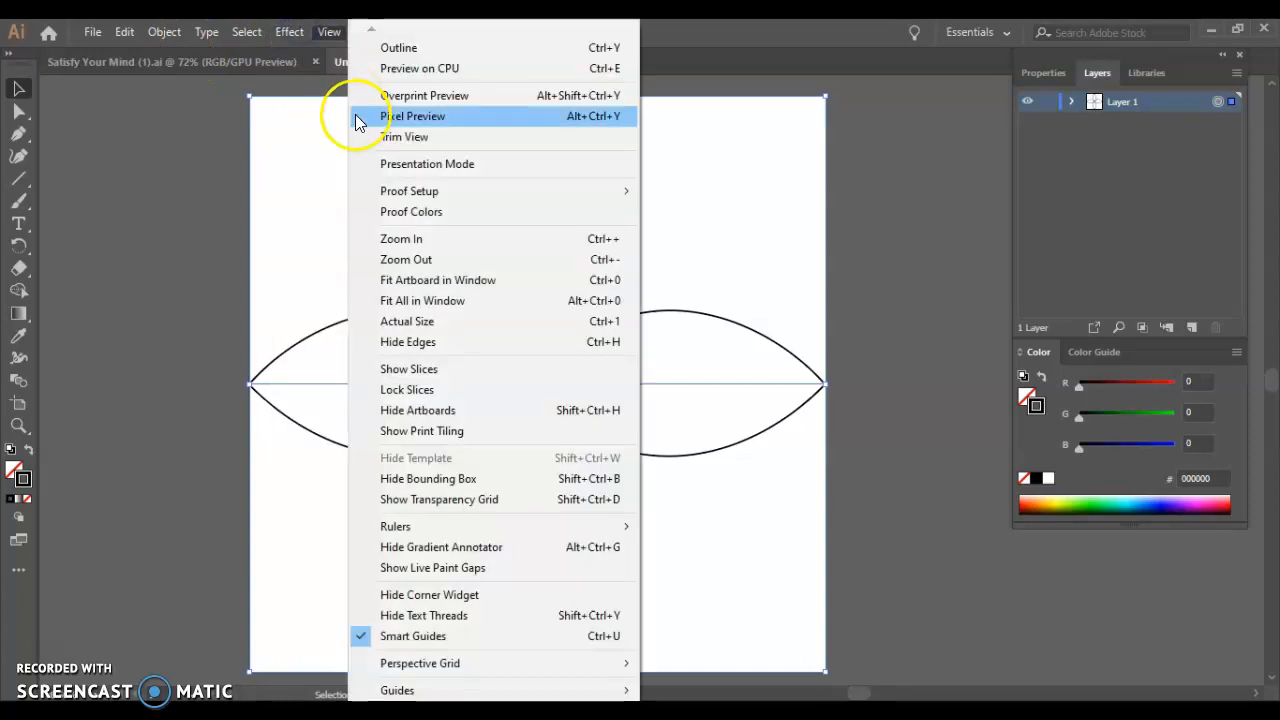
mouse_move(289, 31)
mouse_move(460, 184)
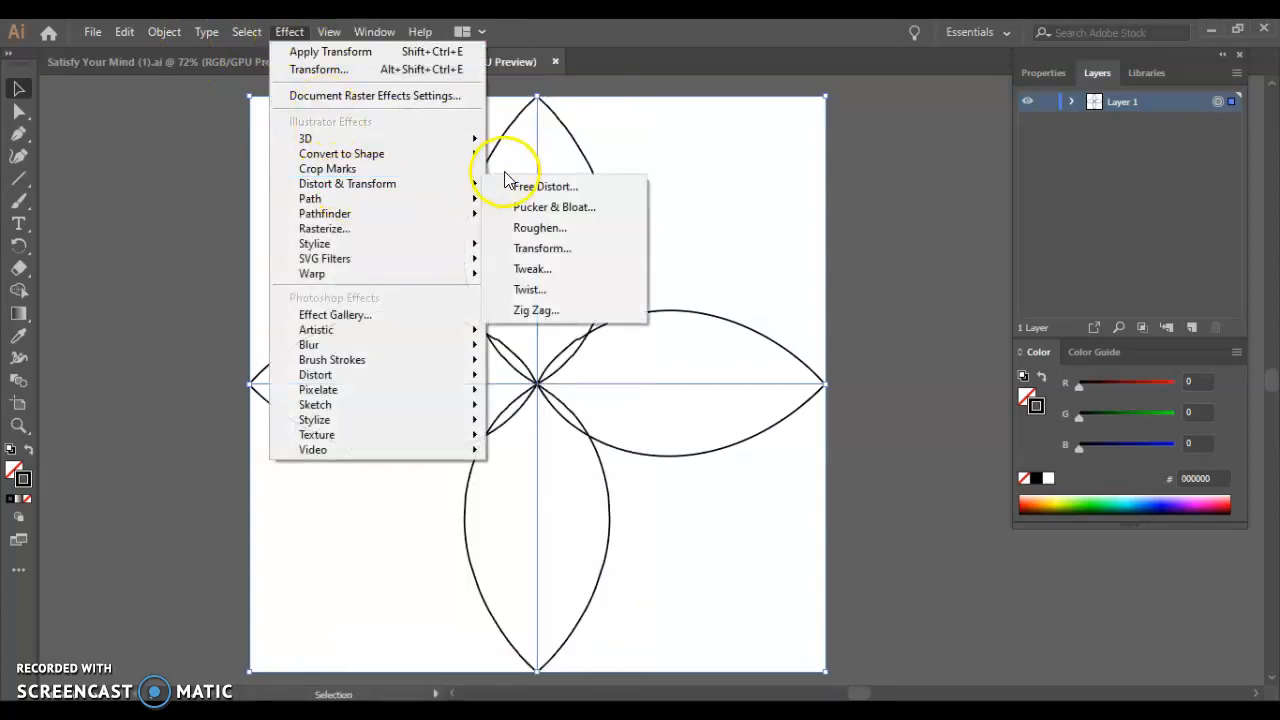
left_click(579, 247)
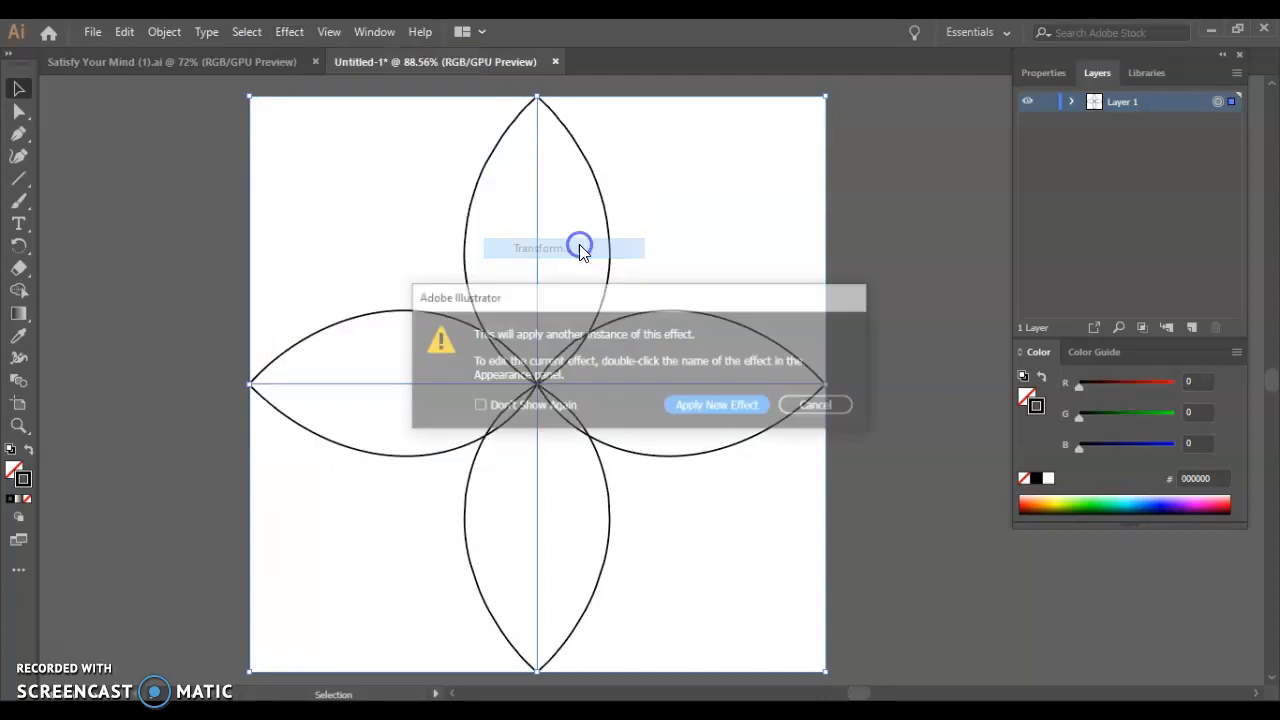
left_click(729, 405)
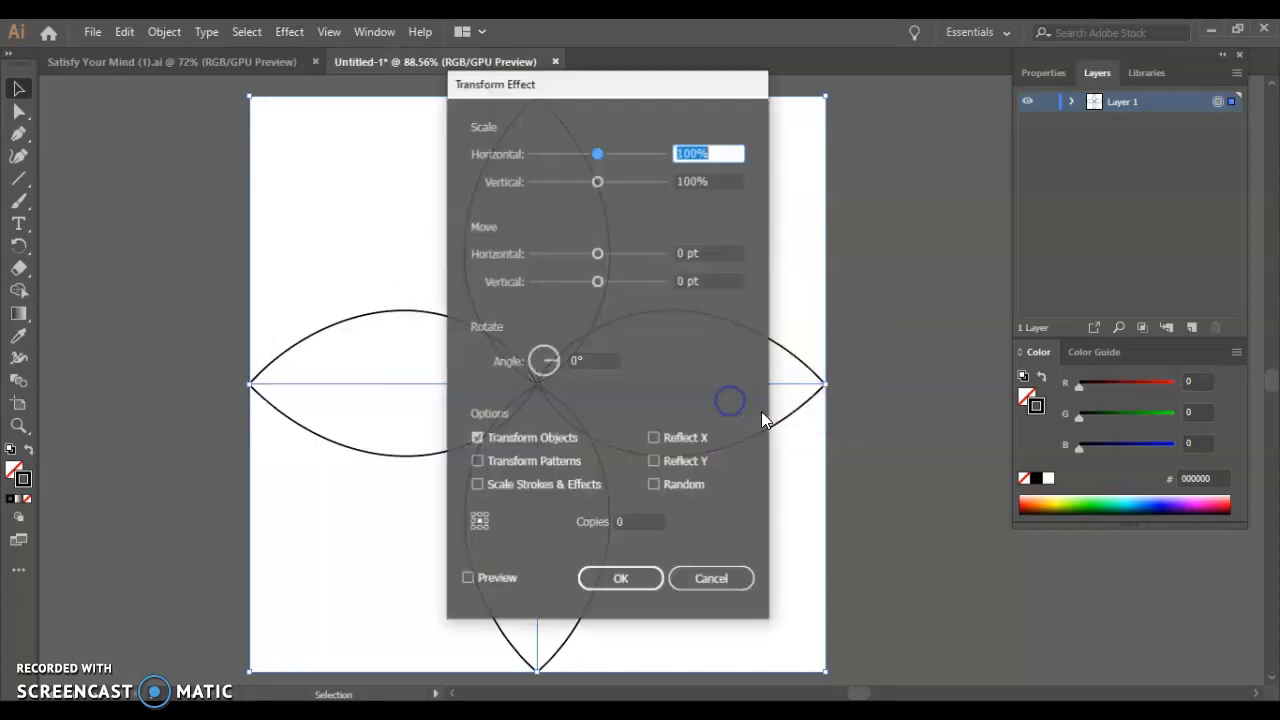
left_click(584, 360)
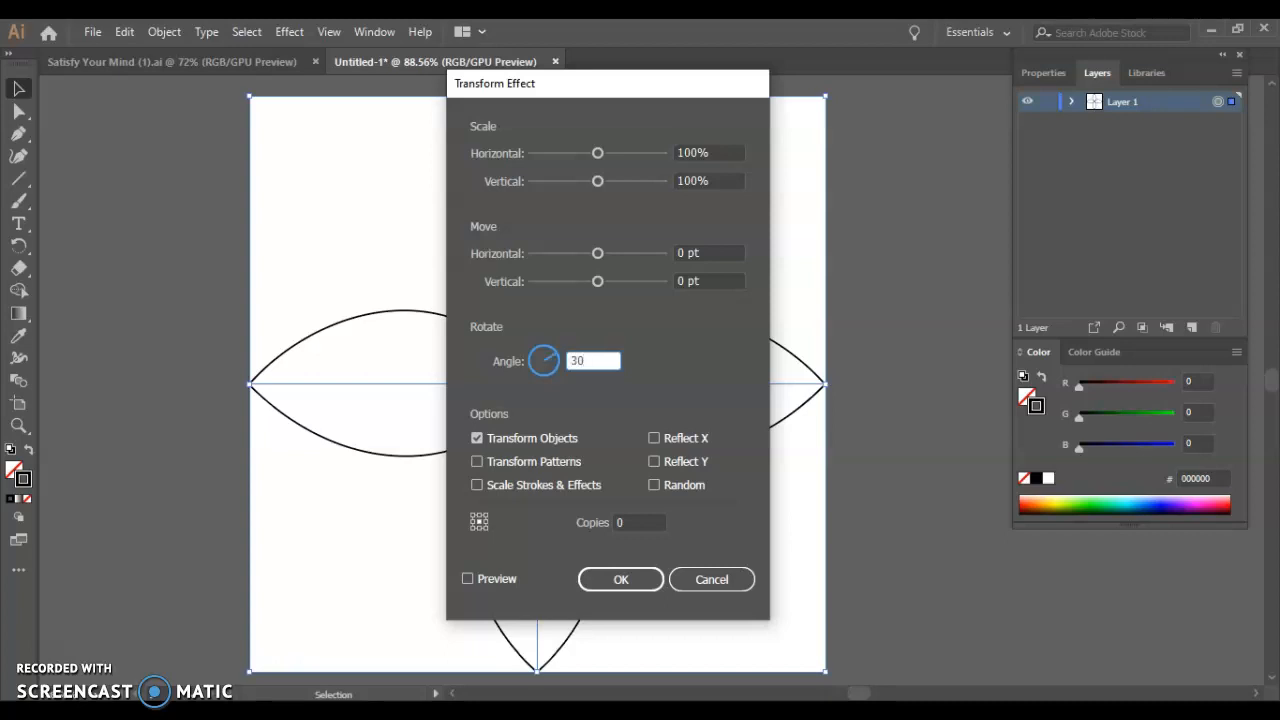
left_click(650, 526)
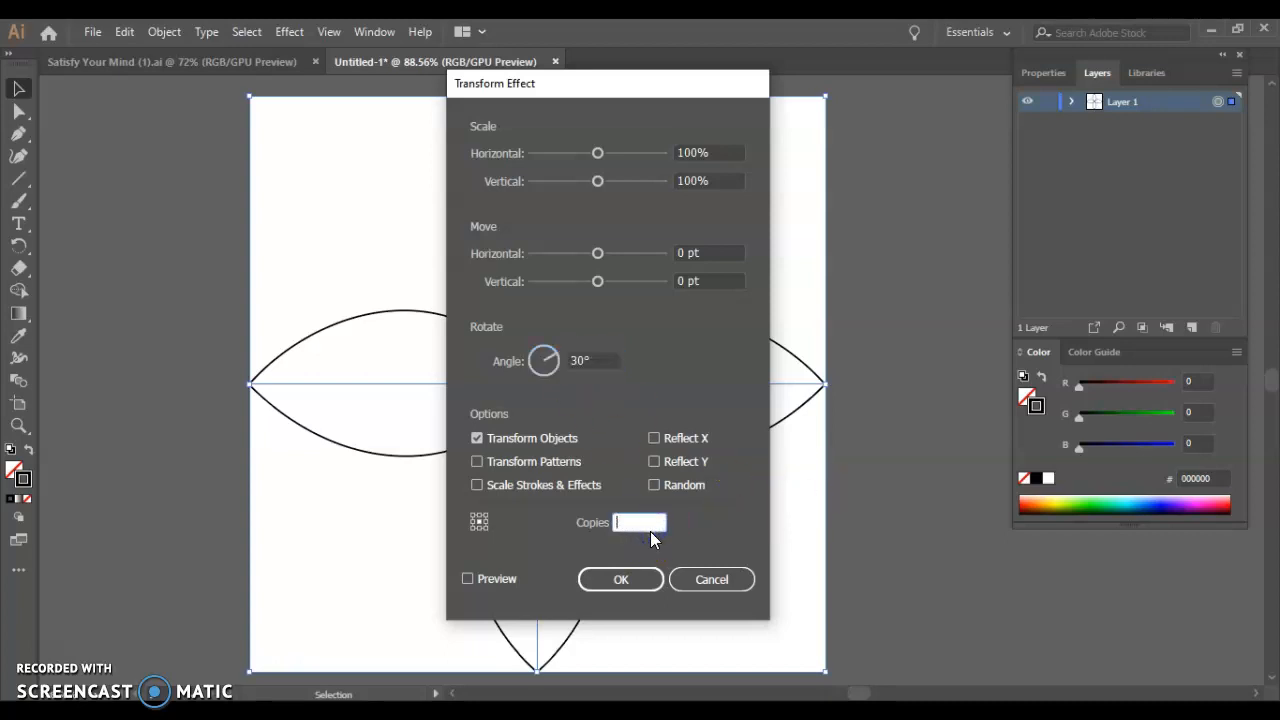
type("11")
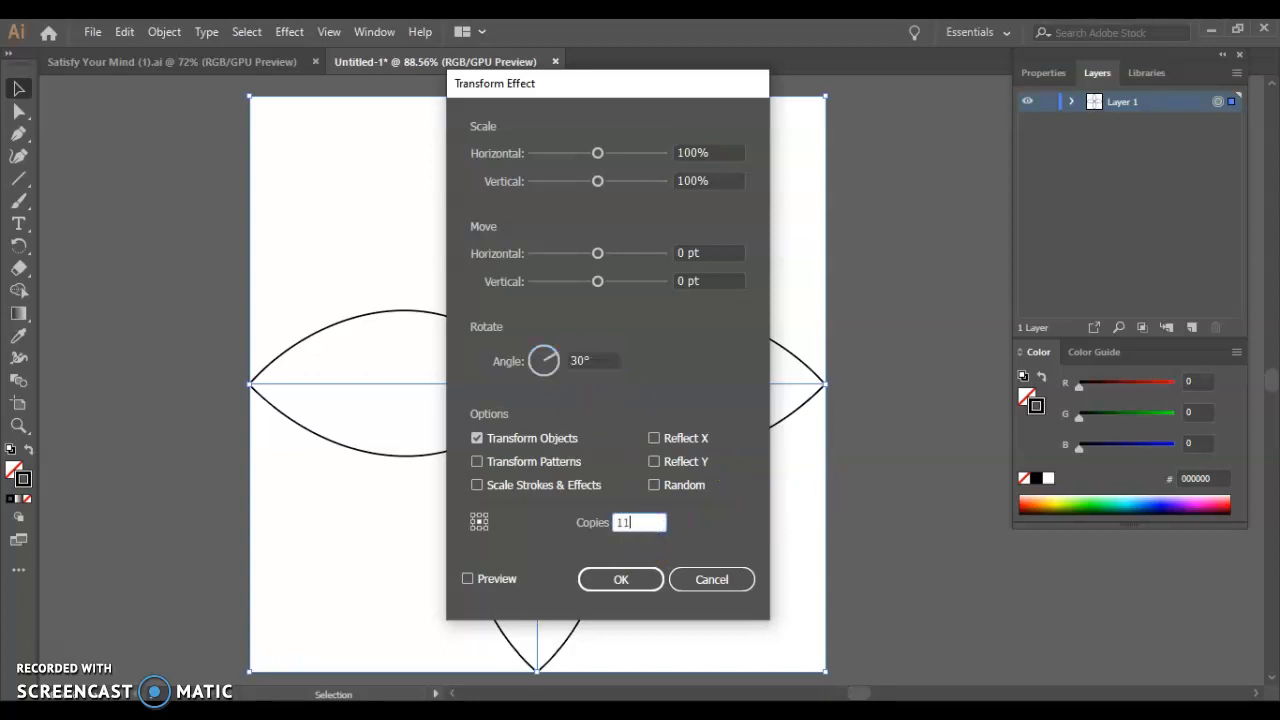
left_click(620, 582)
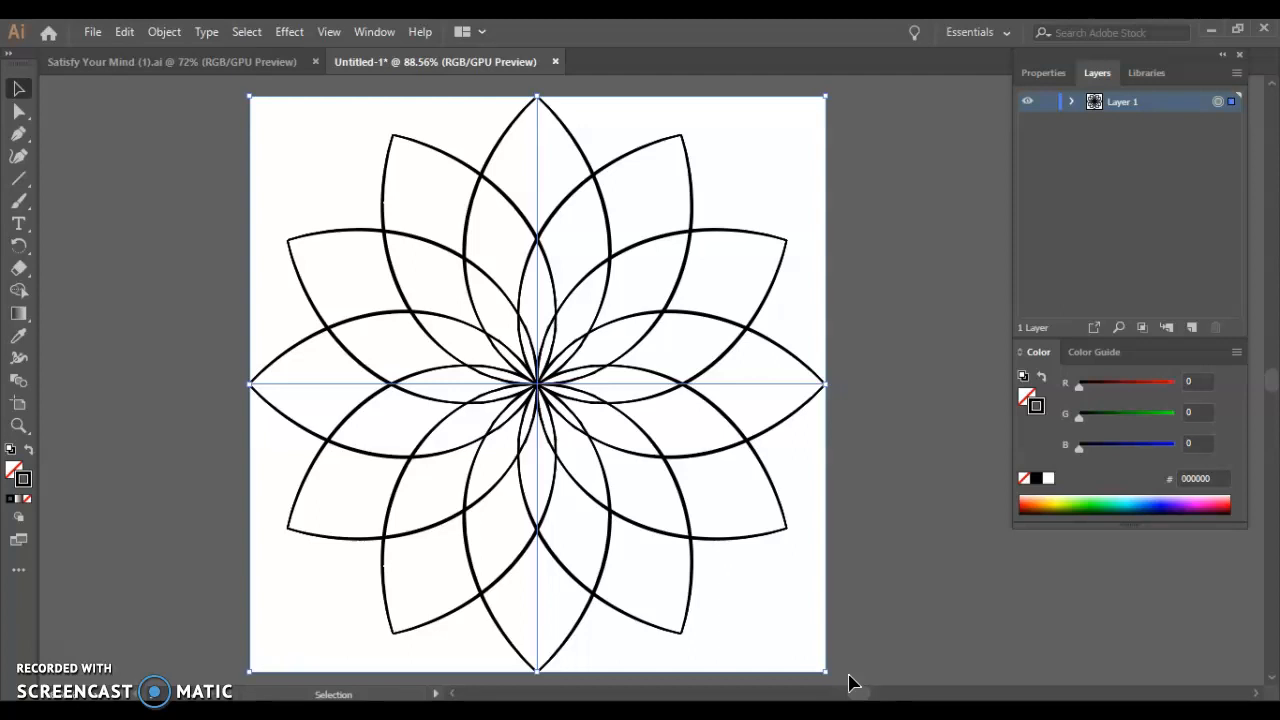
Try a short Paintbrush stroke near the flower's centre, undo it, and paint a dot inside the lower outer petal with the Touch Calligraphic brush
left_click(18, 202)
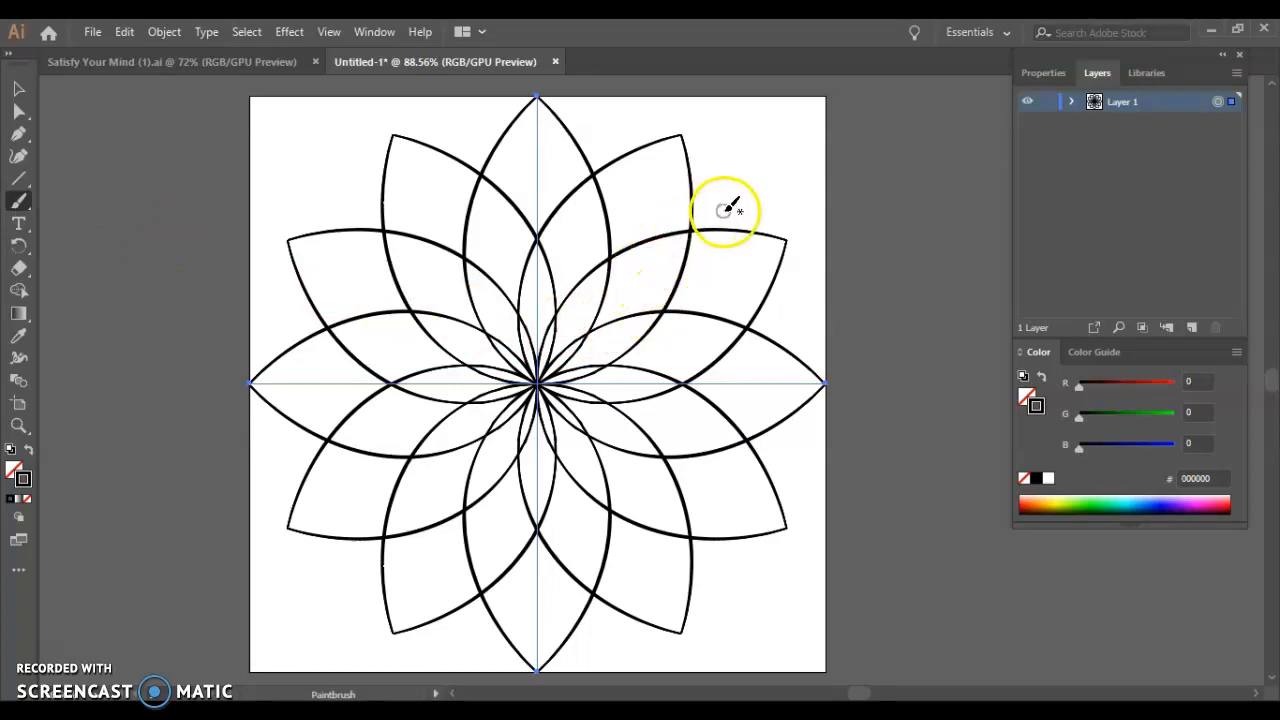
left_click(1043, 73)
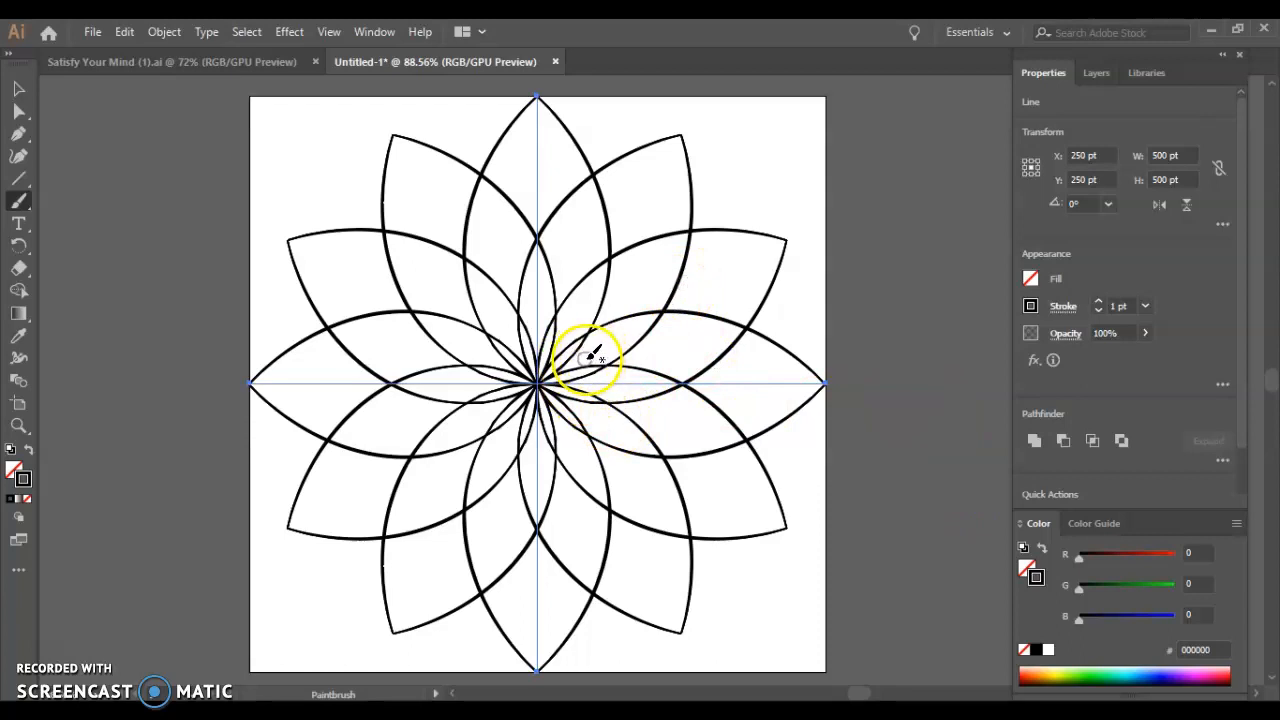
left_click_drag(590, 352, 624, 333)
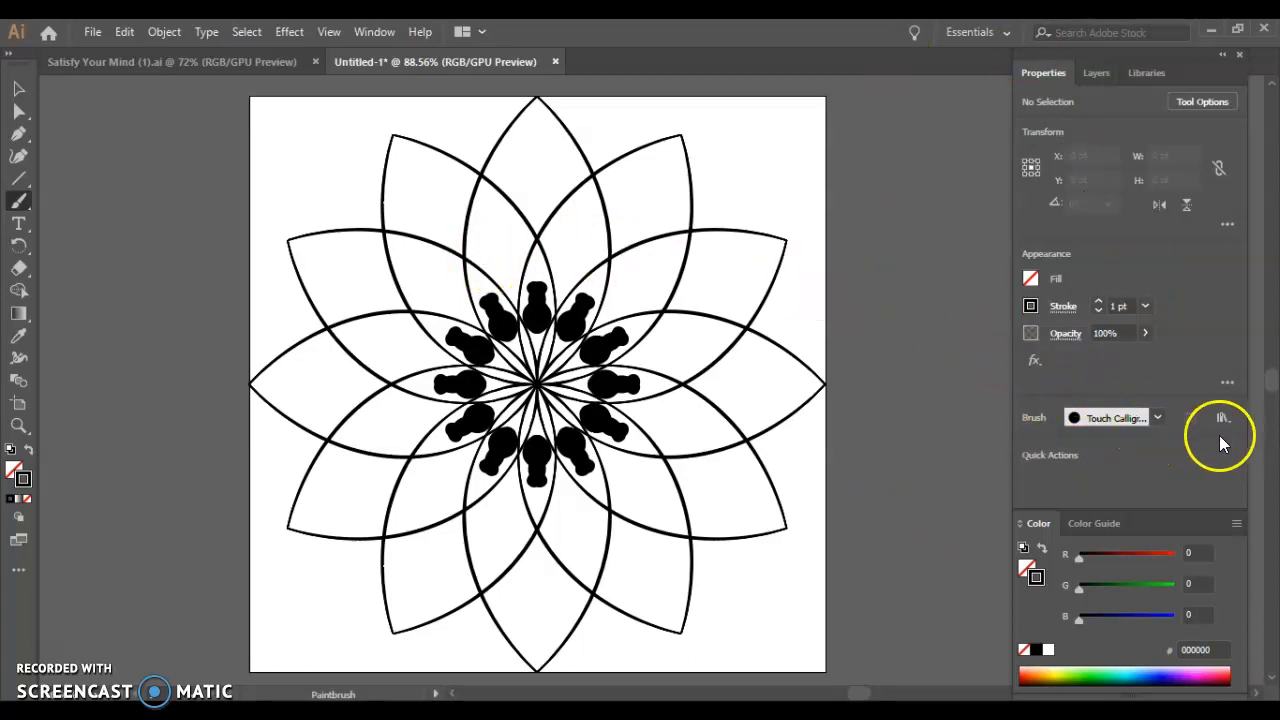
key("ctrl+z")
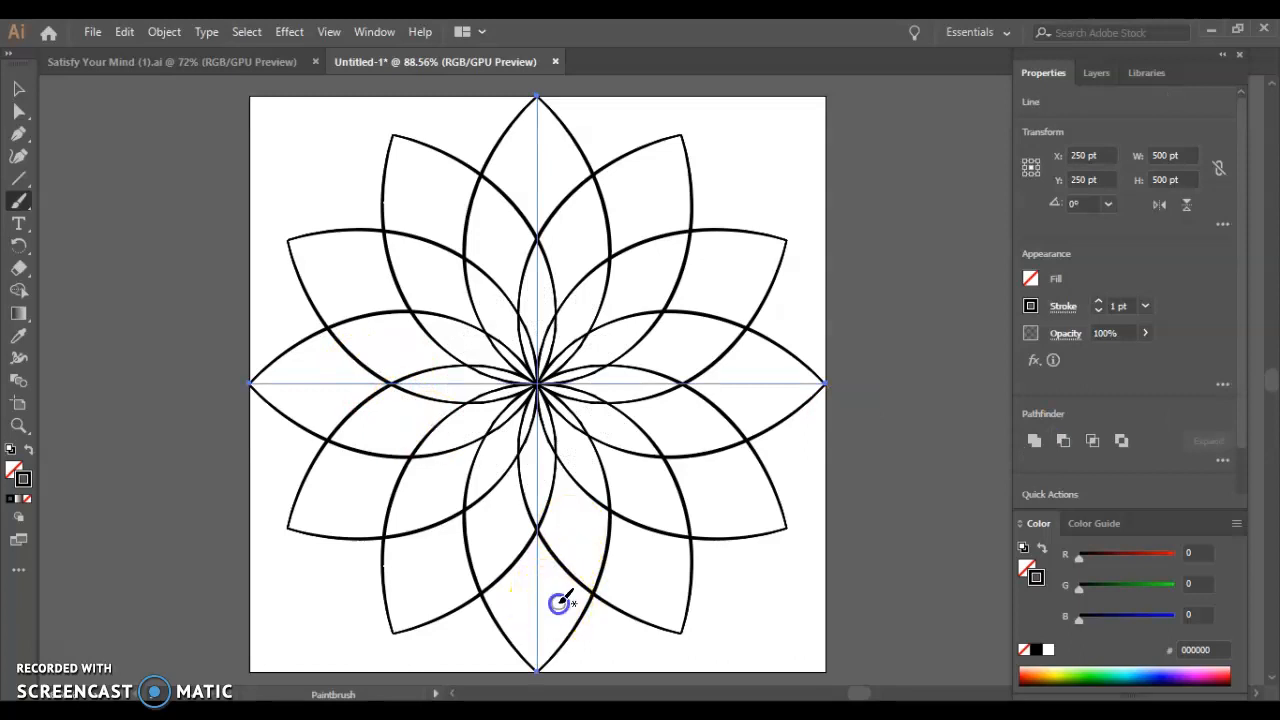
key("ctrl+shift+z")
Switch to the 3 pt. Round brush and paint curled strokes across the middle of the petals
left_click(1158, 421)
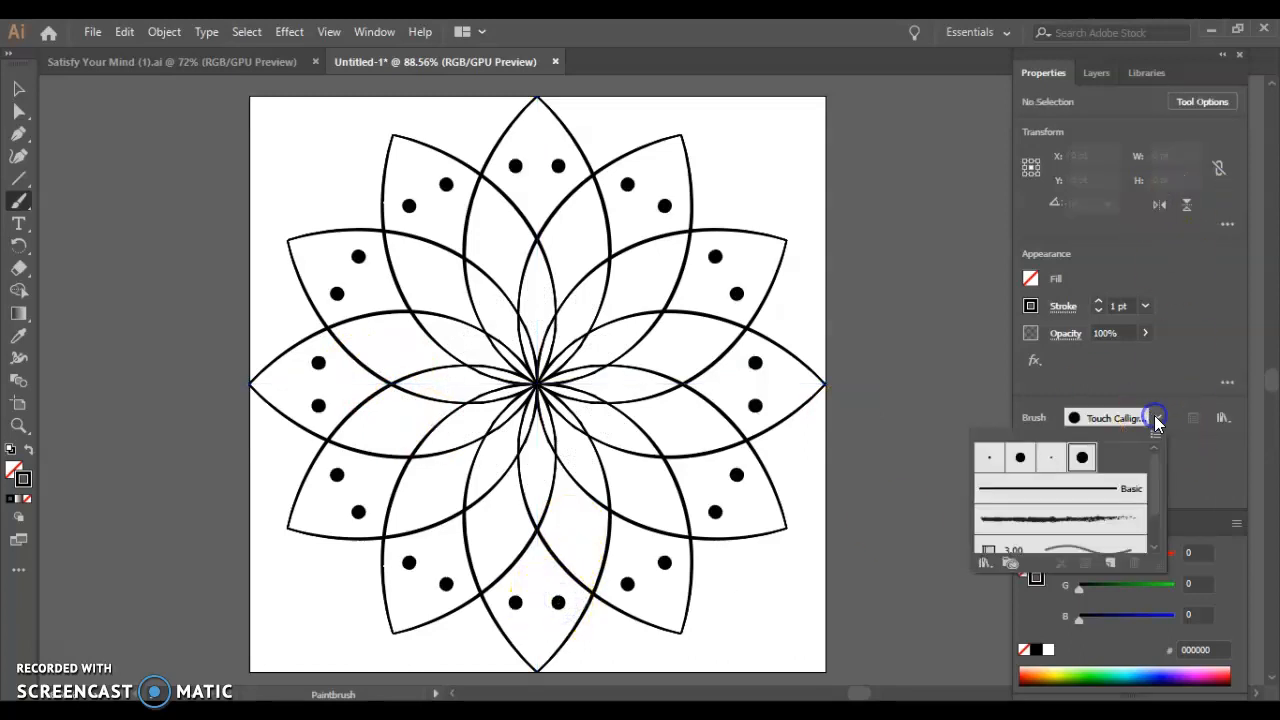
left_click(1204, 472)
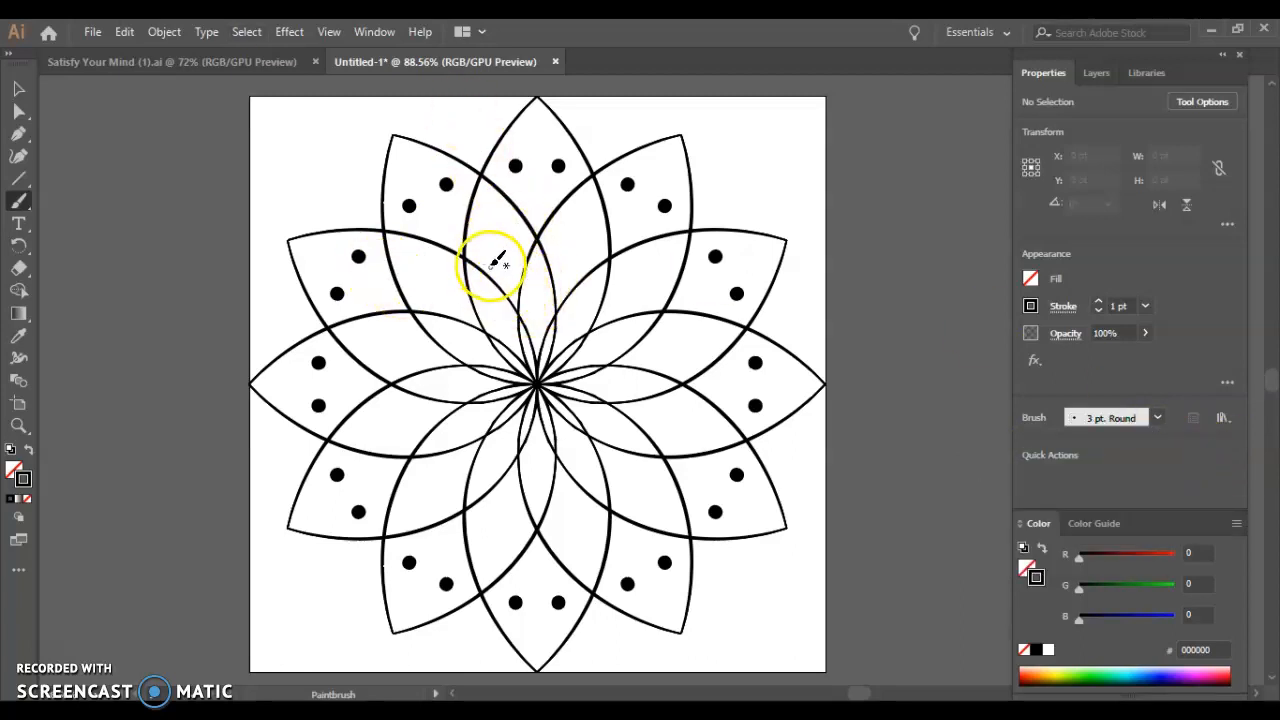
left_click(484, 299)
mouse_move(437, 307)
left_mouse_down()
mouse_move(425, 288)
mouse_move(436, 285)
left_mouse_up()
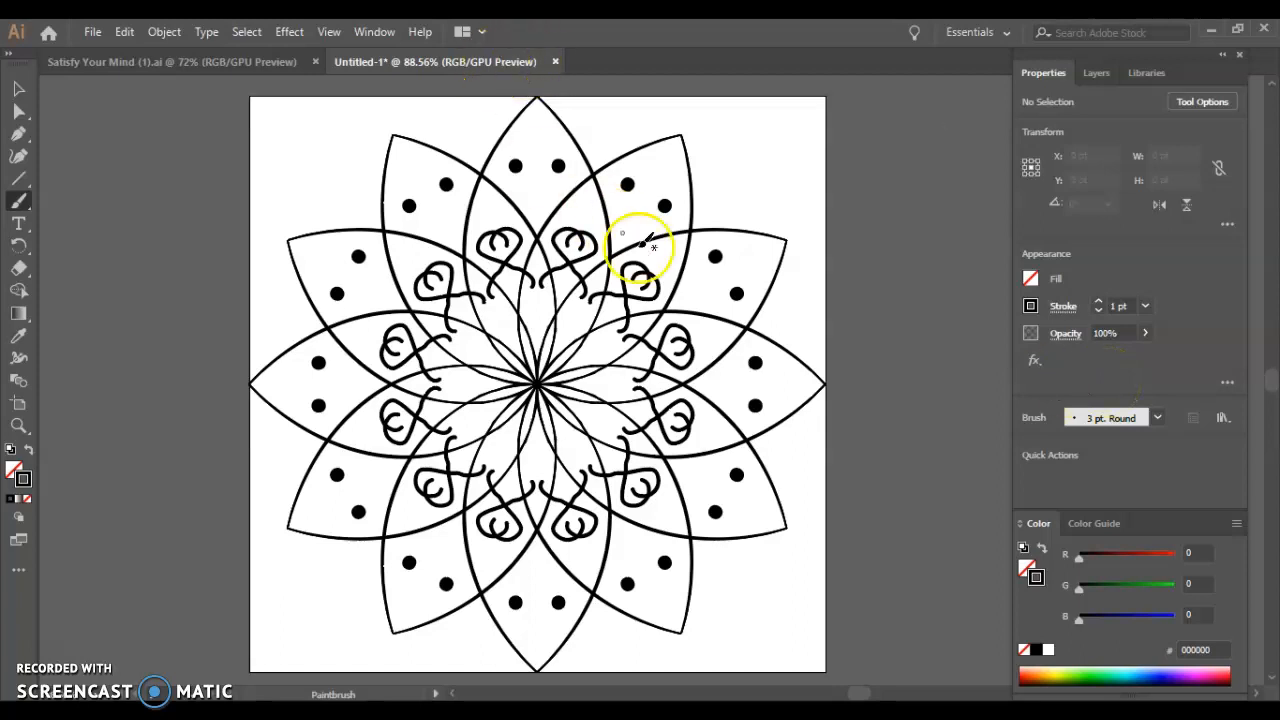
Paint a small ring in an inner petal near the centre and add tiny marks around one of the outer dots
left_click(573, 320)
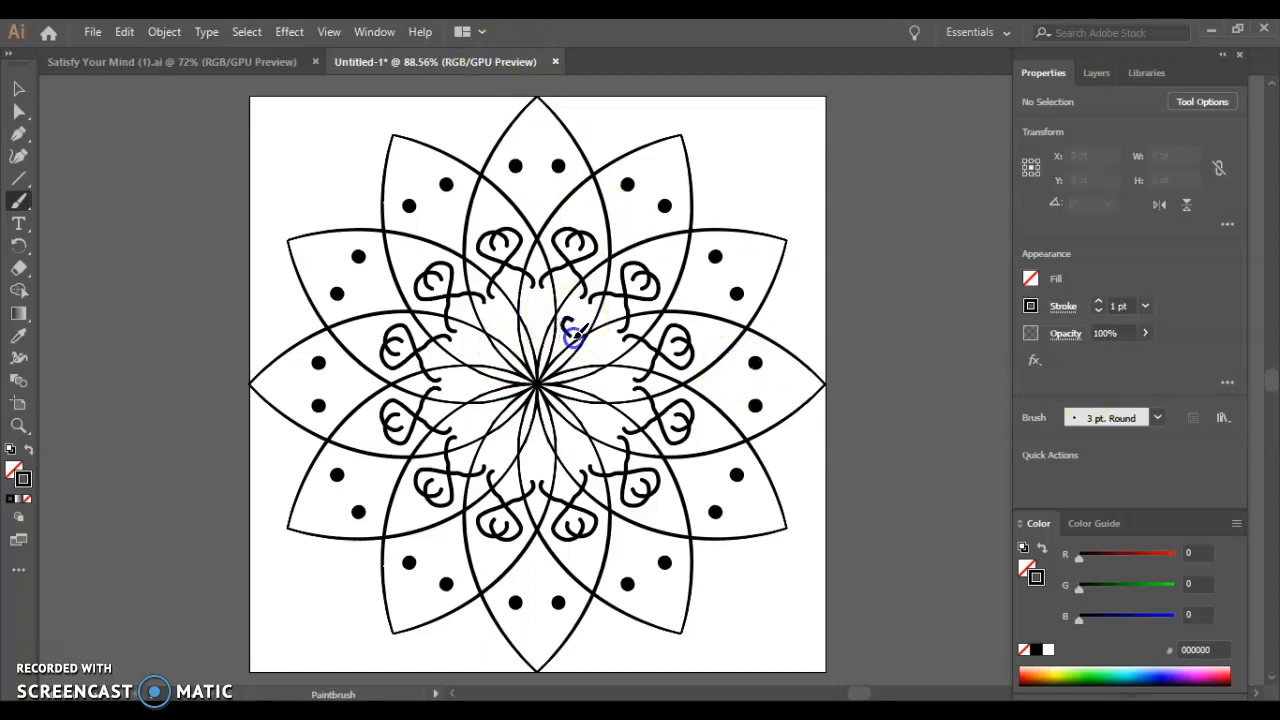
left_click_drag(578, 320, 582, 326)
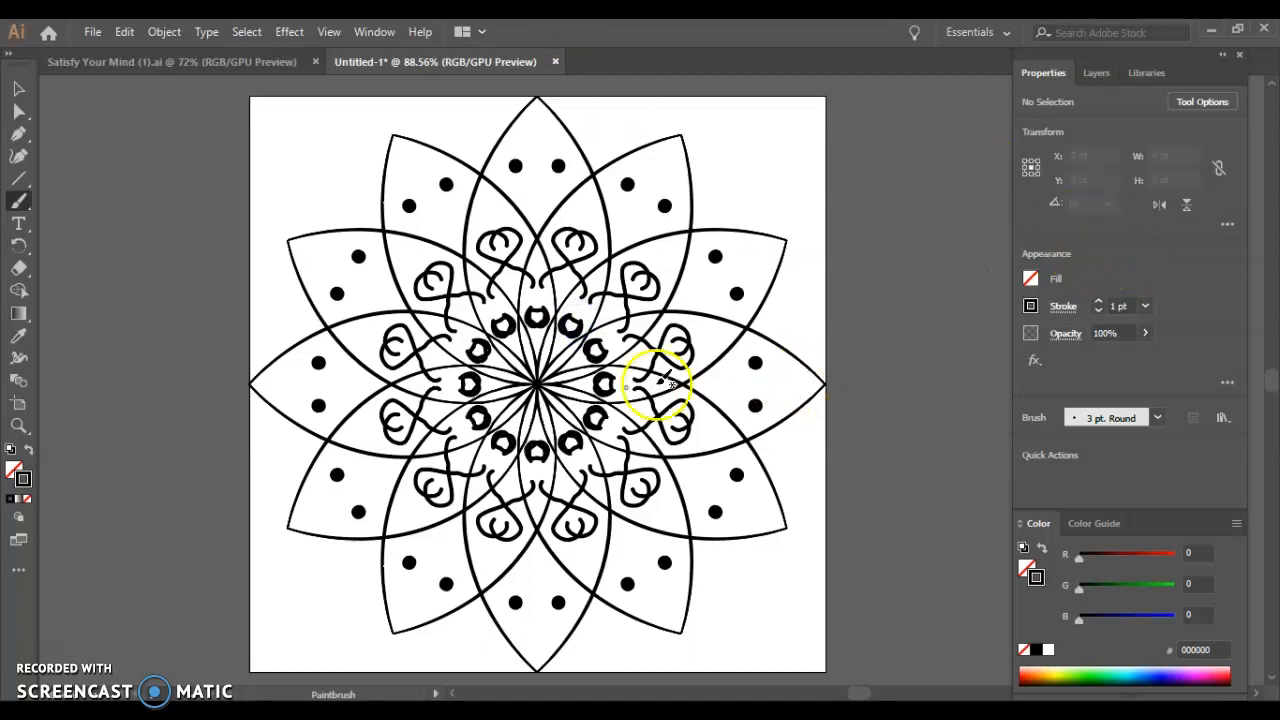
left_click(338, 484)
left_click(334, 476)
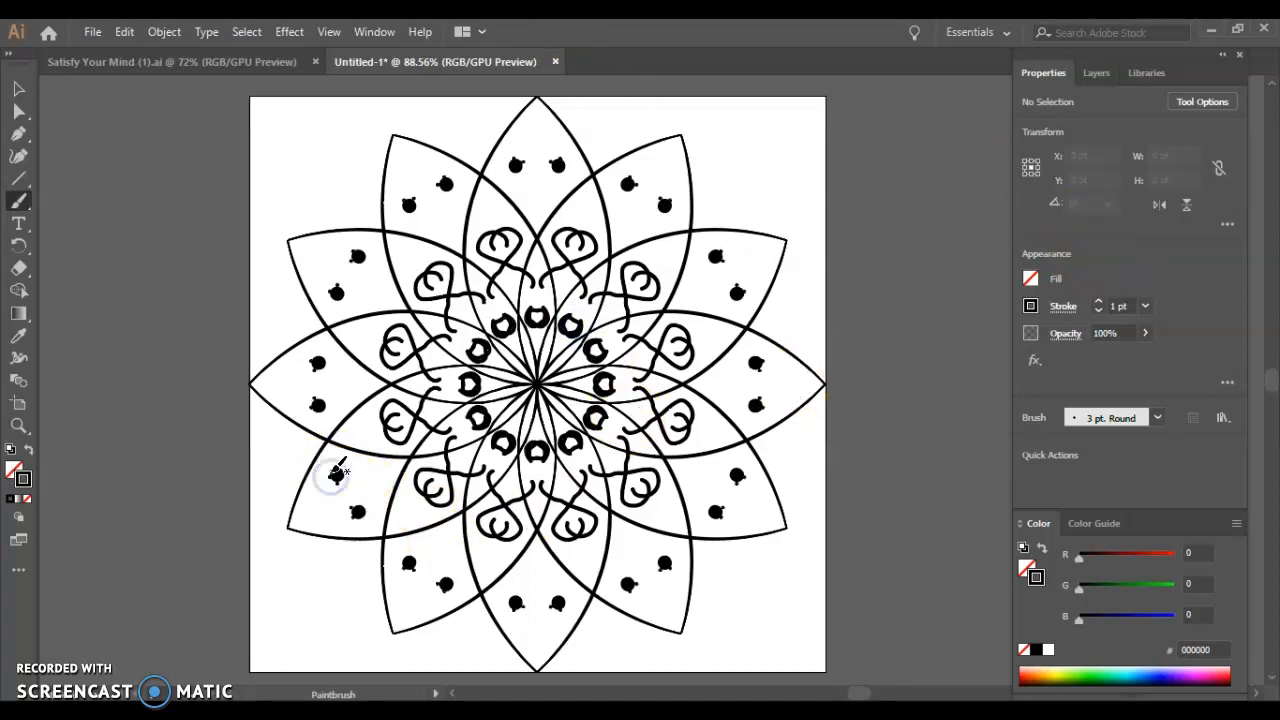
left_click(335, 473)
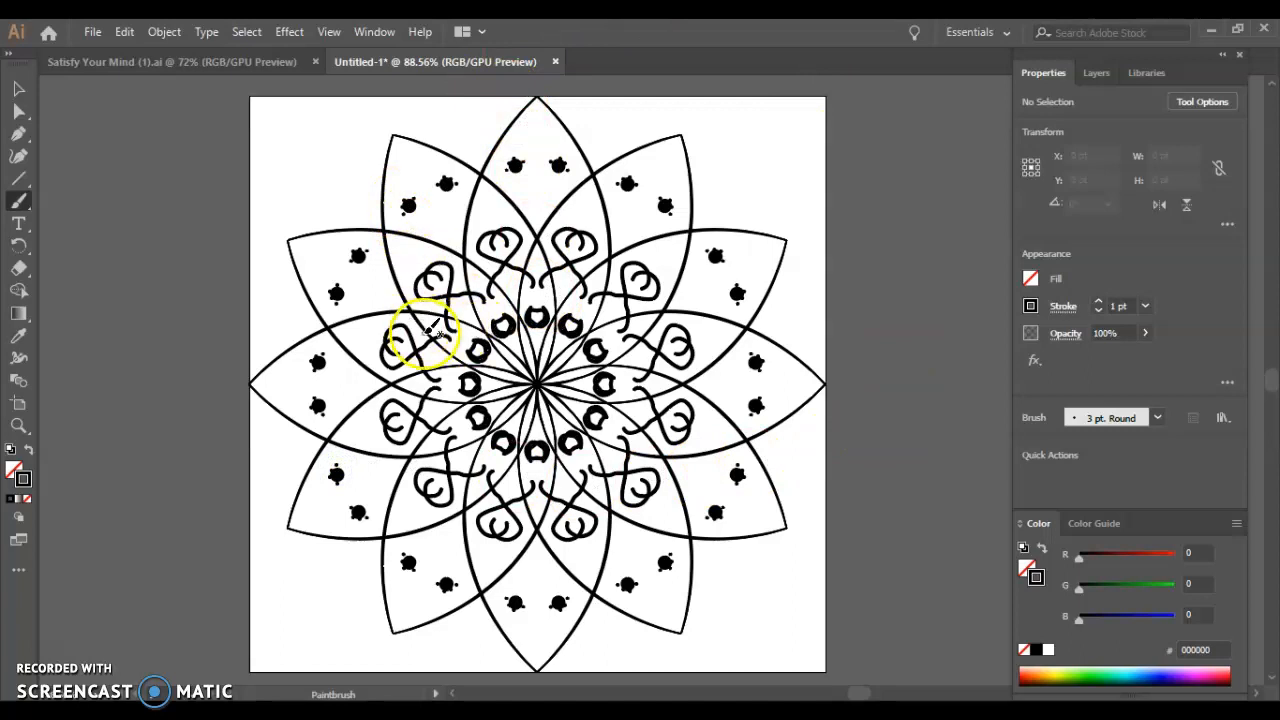
Switch to the 3 pt. Oval brush and paint a small circle in an outer petal, inward of its pair of dots
left_click(1095, 418)
left_click(1048, 460)
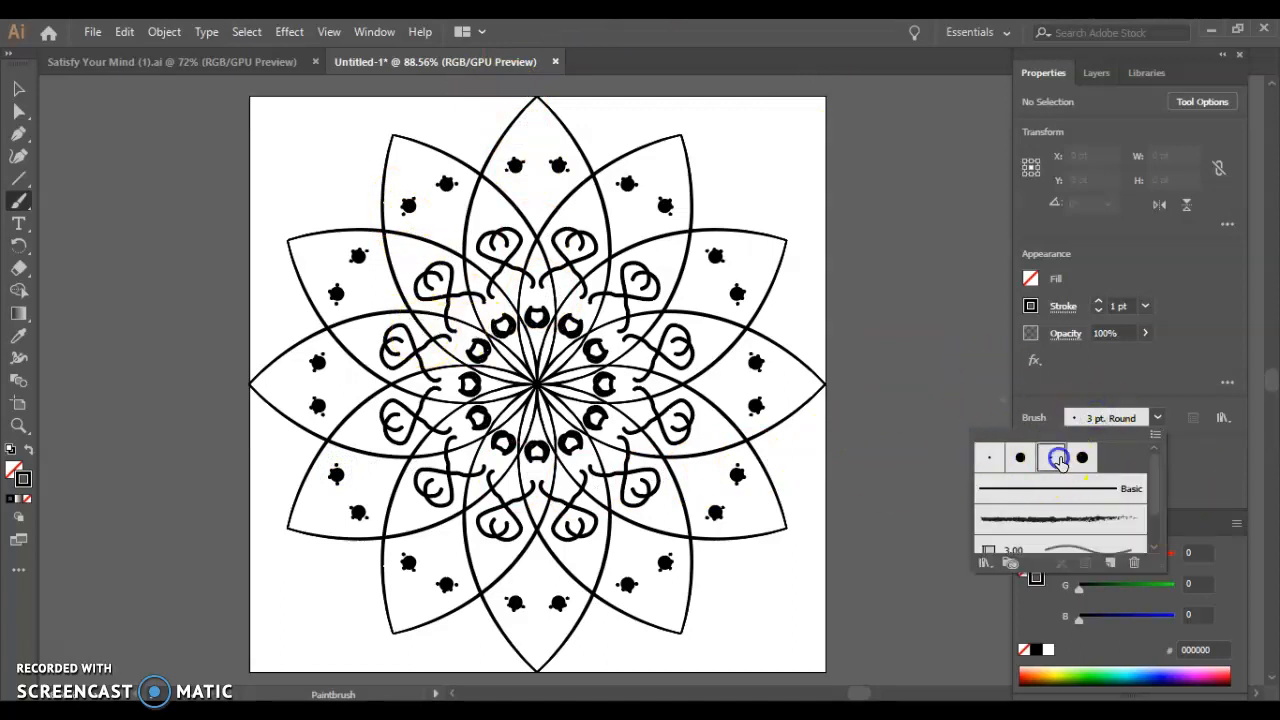
left_click(372, 479)
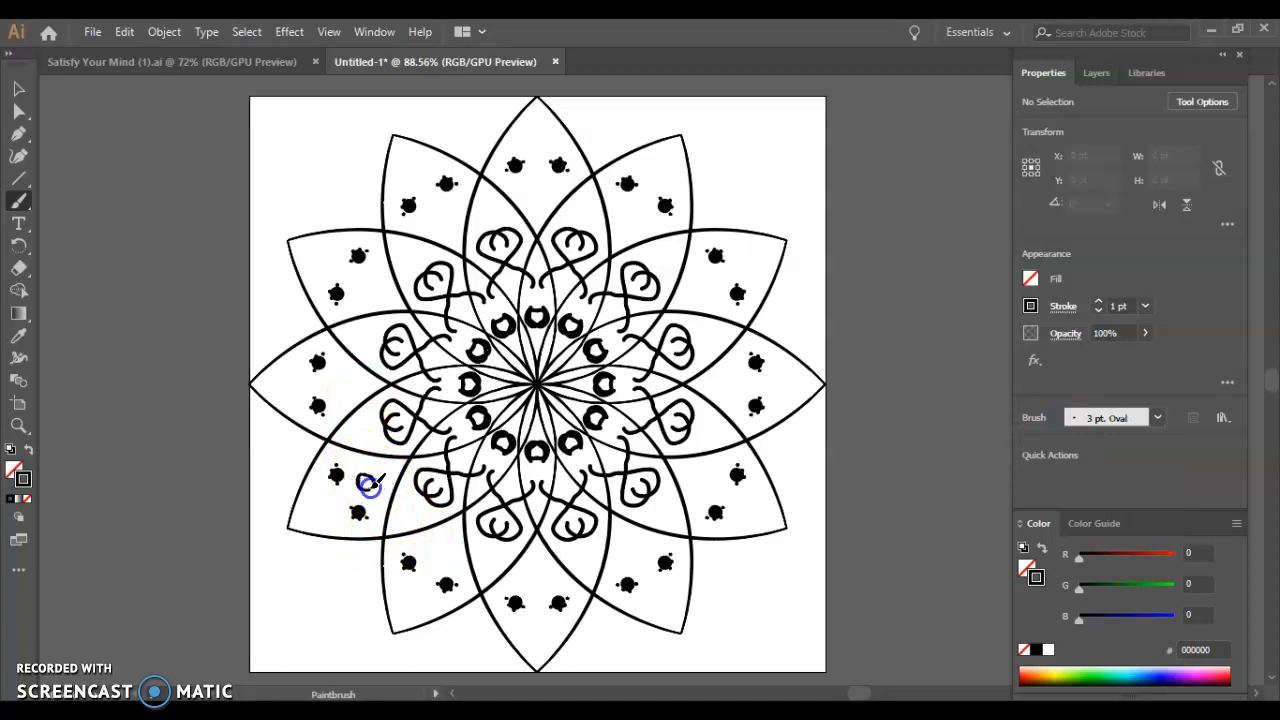
left_click_drag(369, 483, 365, 480)
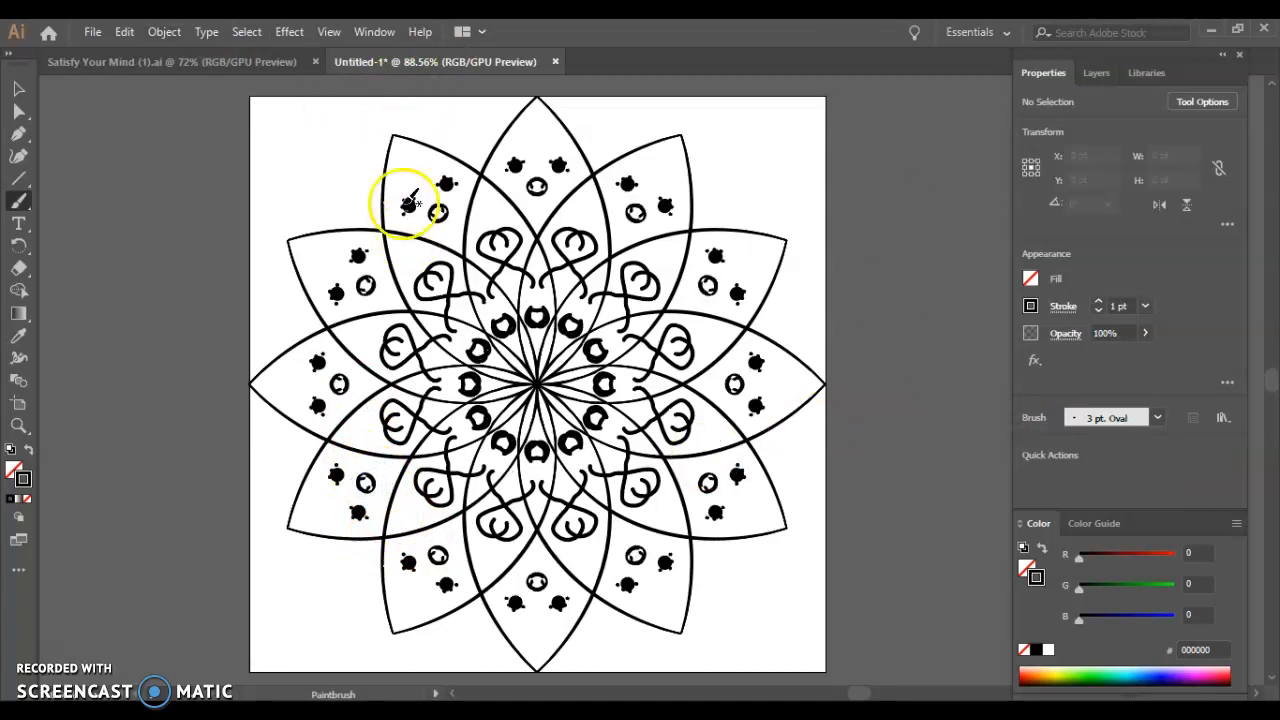
Paint large loops and leaf-like curves around the outer petals, plus a ring around the centre and small accents beside the inner rings
mouse_move(392, 172)
left_mouse_down()
mouse_move(327, 157)
mouse_move(305, 177)
mouse_move(320, 232)
left_mouse_up()
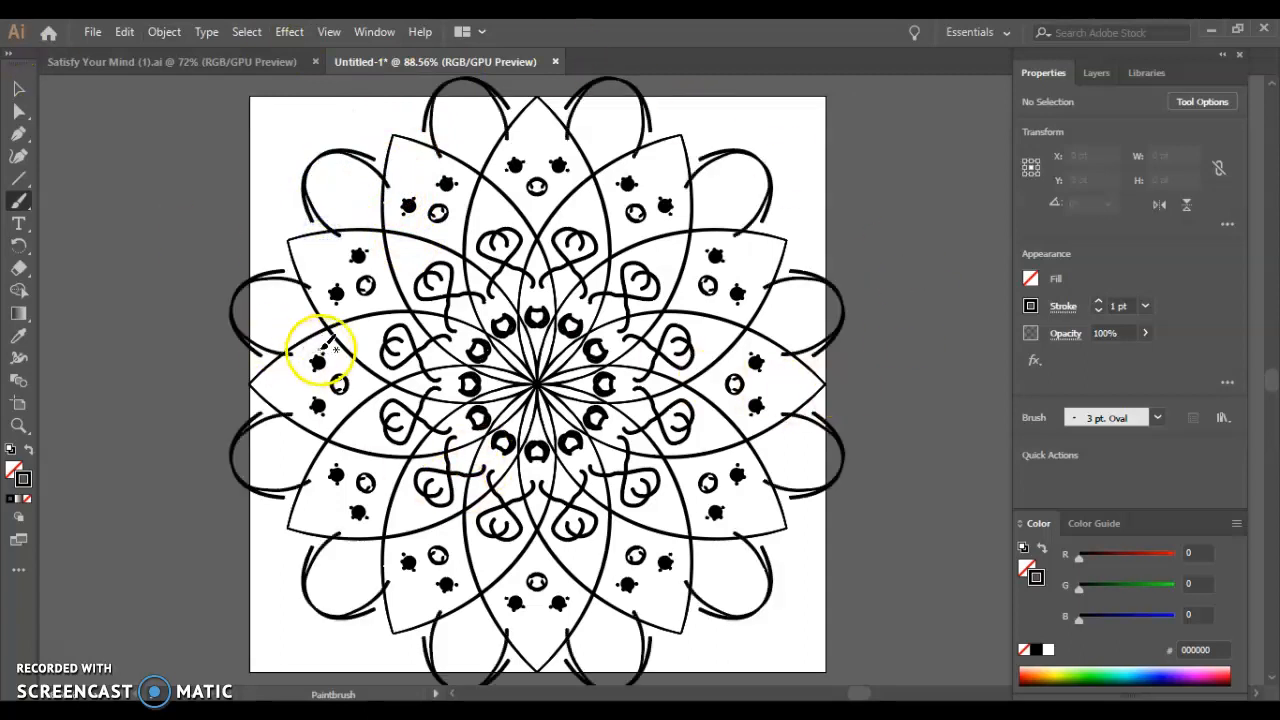
mouse_move(378, 338)
left_mouse_down()
mouse_move(337, 334)
mouse_move(268, 298)
left_mouse_up()
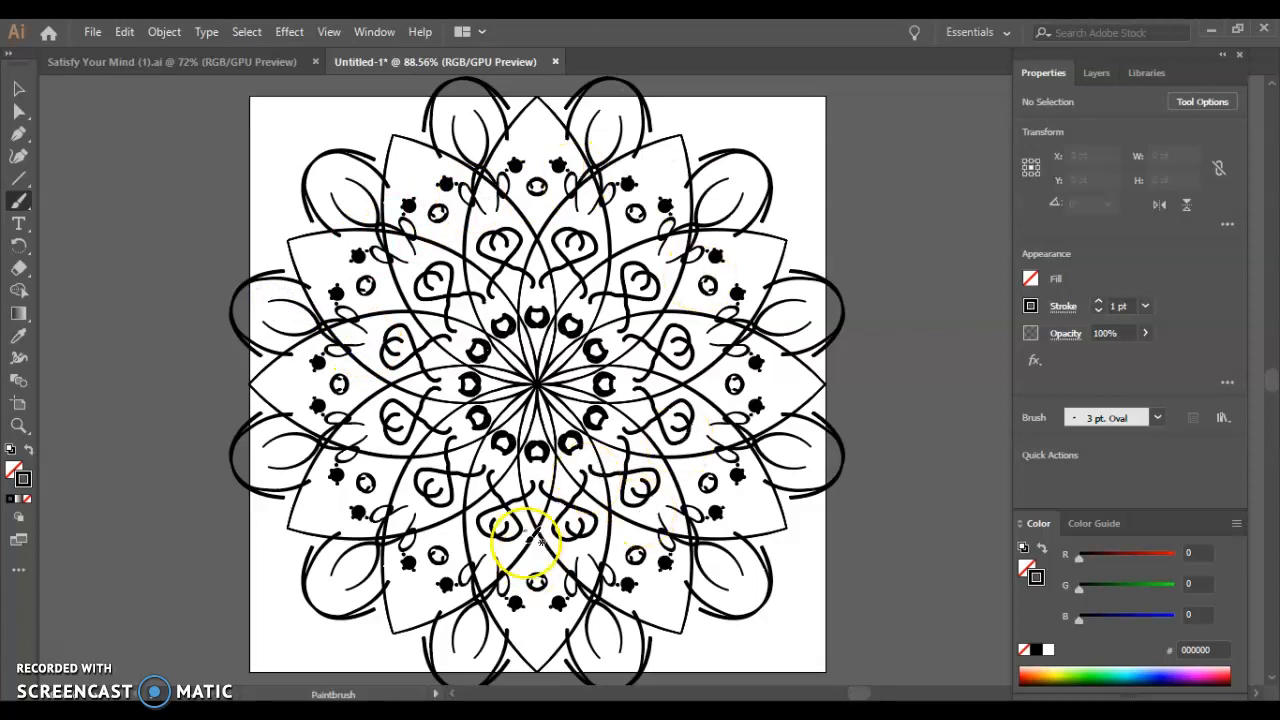
mouse_move(514, 400)
left_mouse_down()
mouse_move(545, 415)
mouse_move(565, 396)
left_mouse_up()
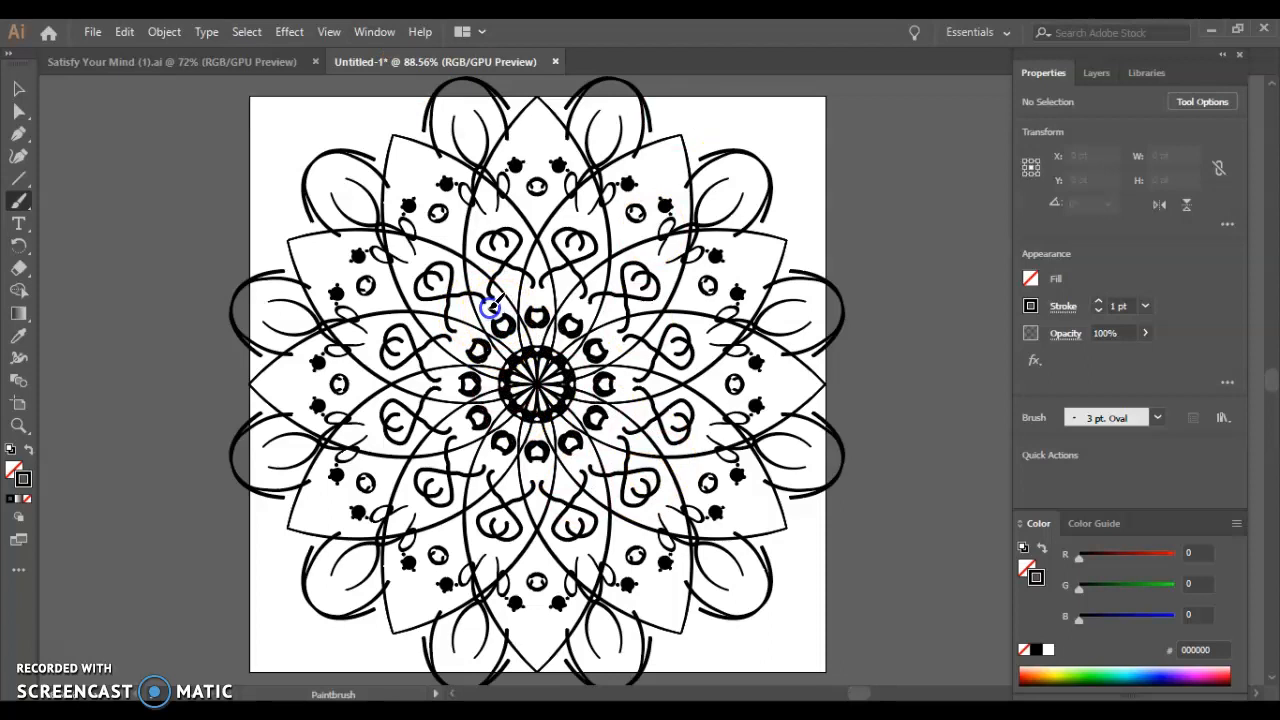
left_click_drag(497, 308, 506, 303)
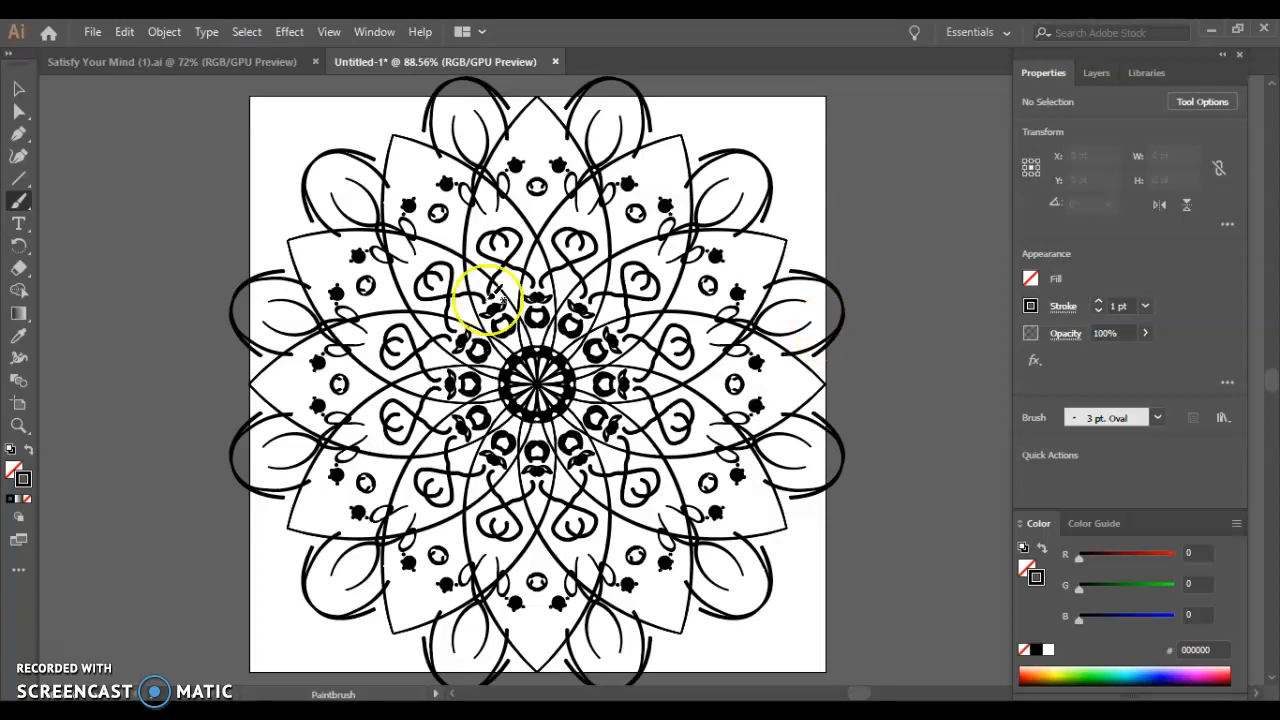
Save the document as Mandala in Adobe Illustrator (*.AI) format with the default Illustrator CC options
left_click(89, 33)
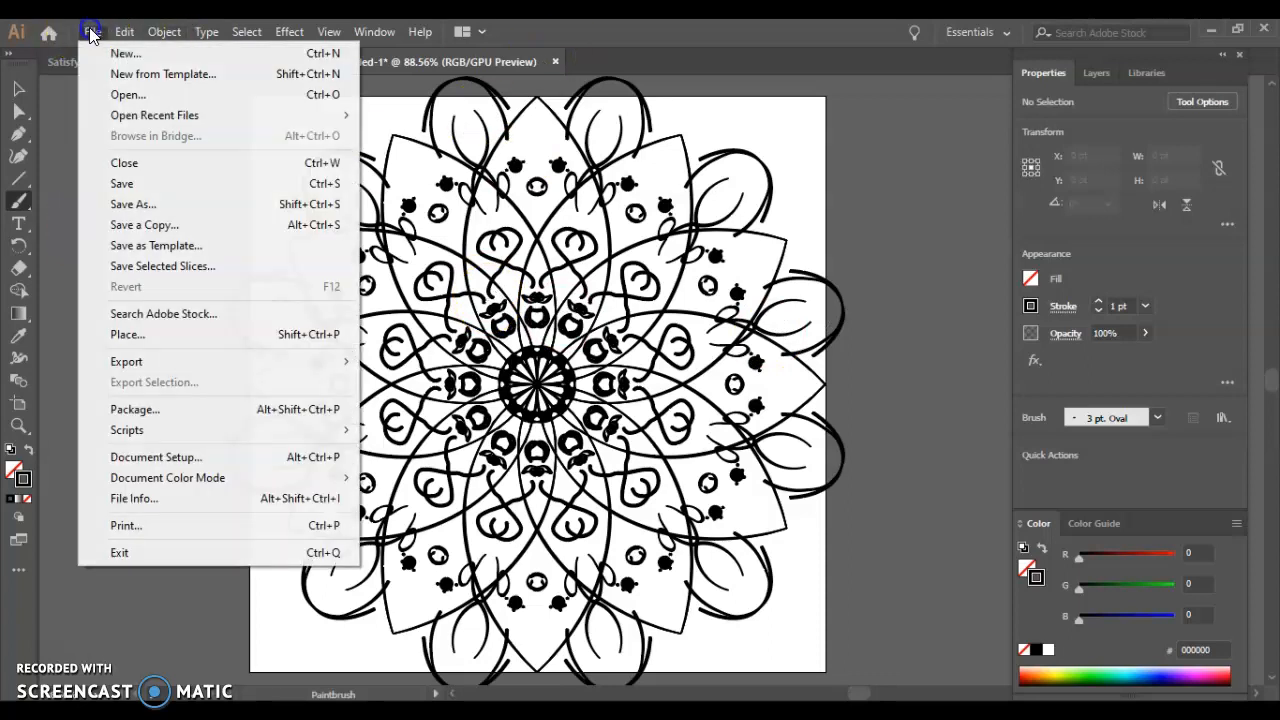
left_click(162, 206)
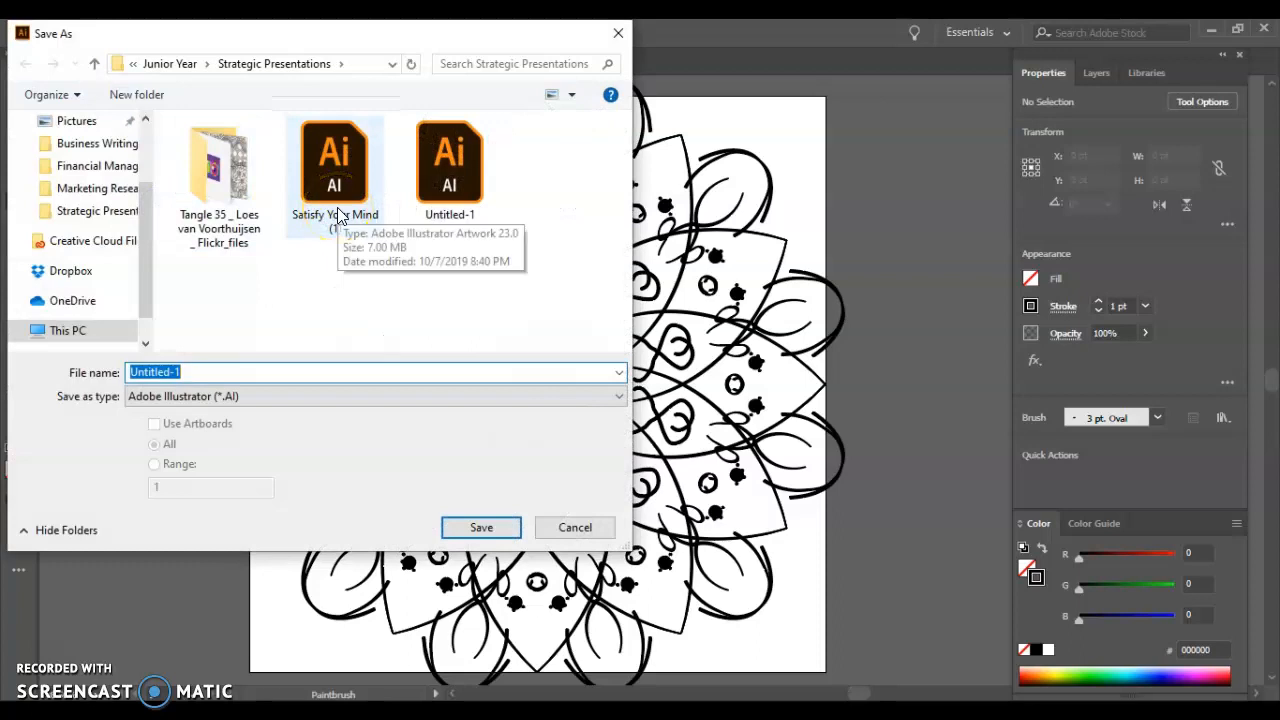
key("BackSpace")
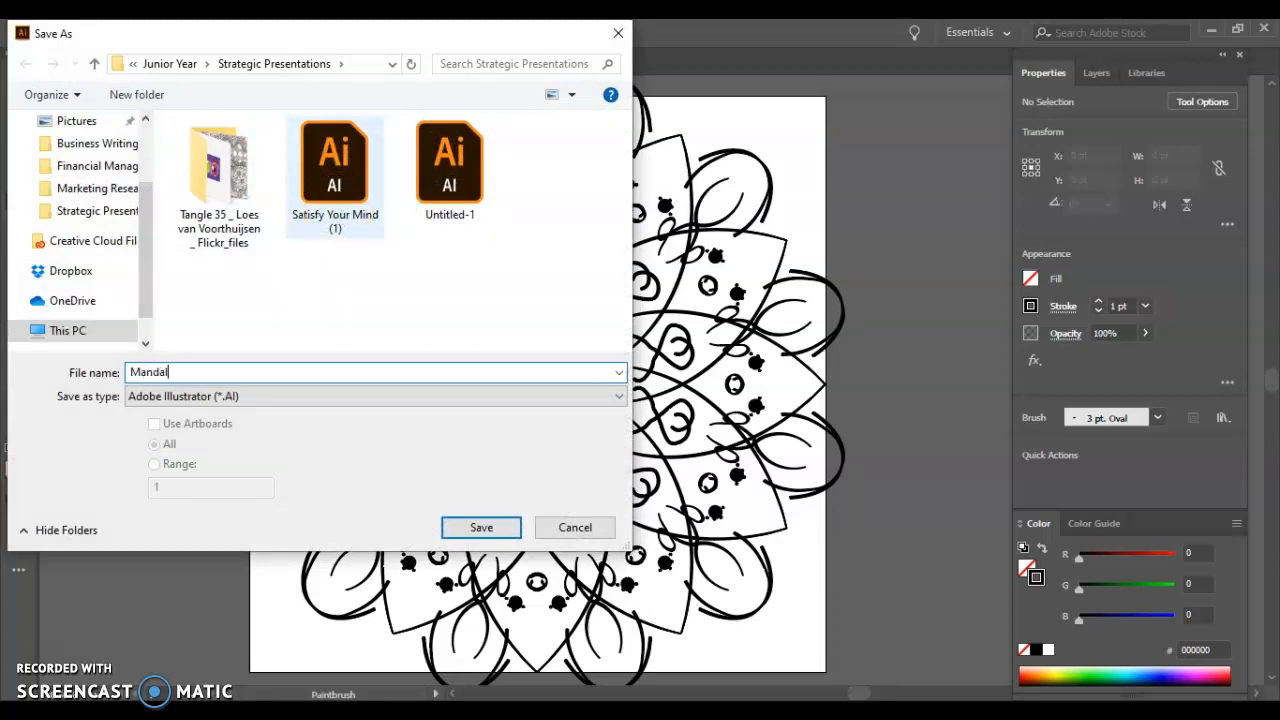
left_click(481, 532)
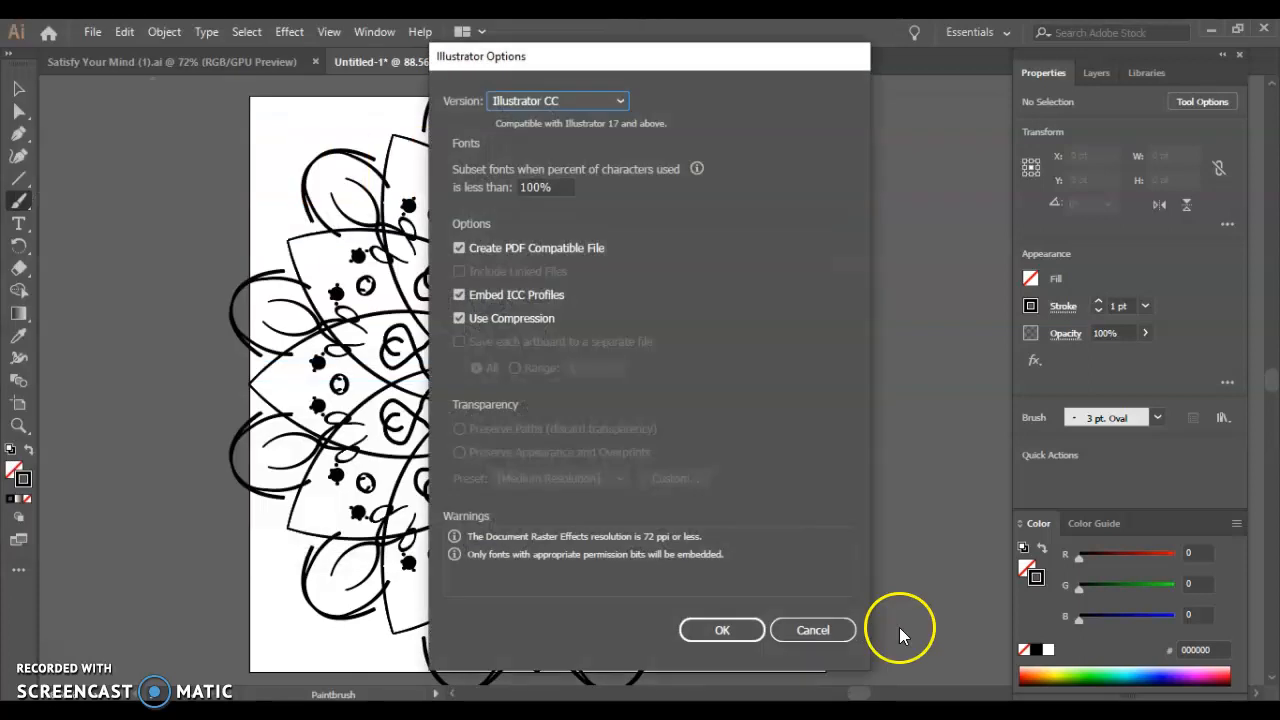
left_click(722, 630)
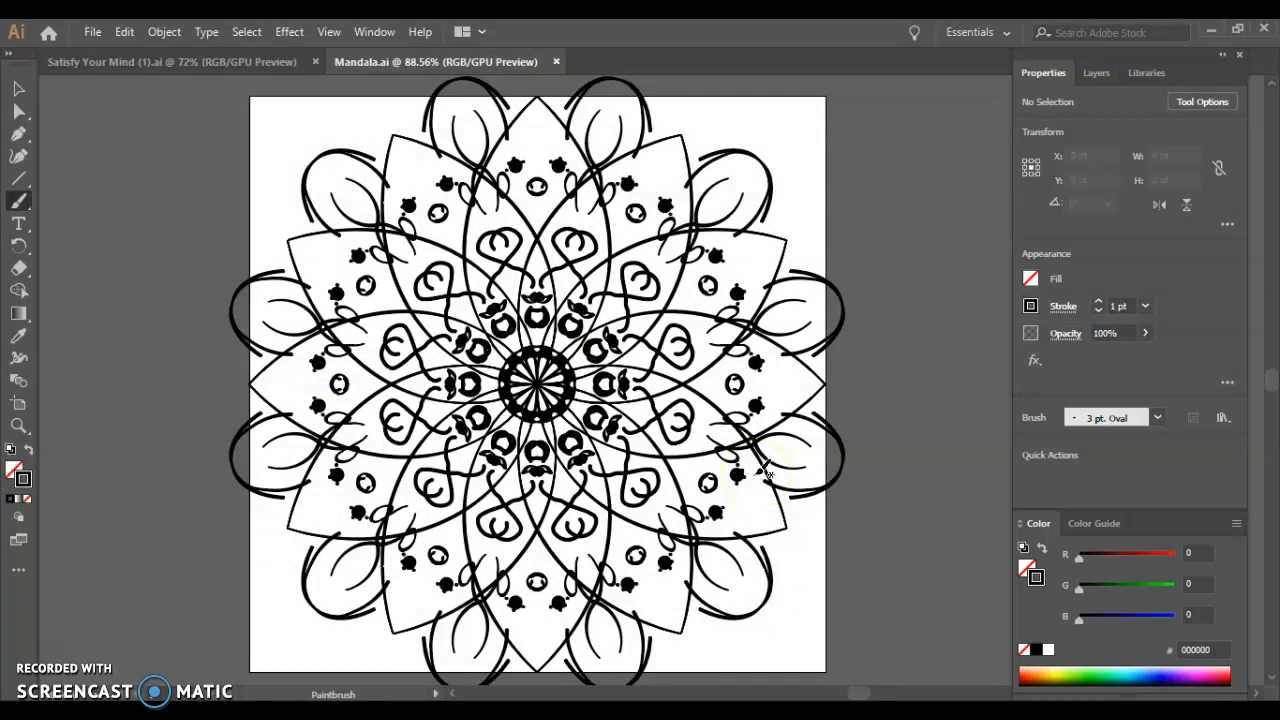
Undo all the painted brush strokes back to the plain twelve-petal flower with its crossed lines selected
key("ctrl+z")
key("ctrl+z")
key("ctrl+z")
key("ctrl+z")
key("ctrl+z")
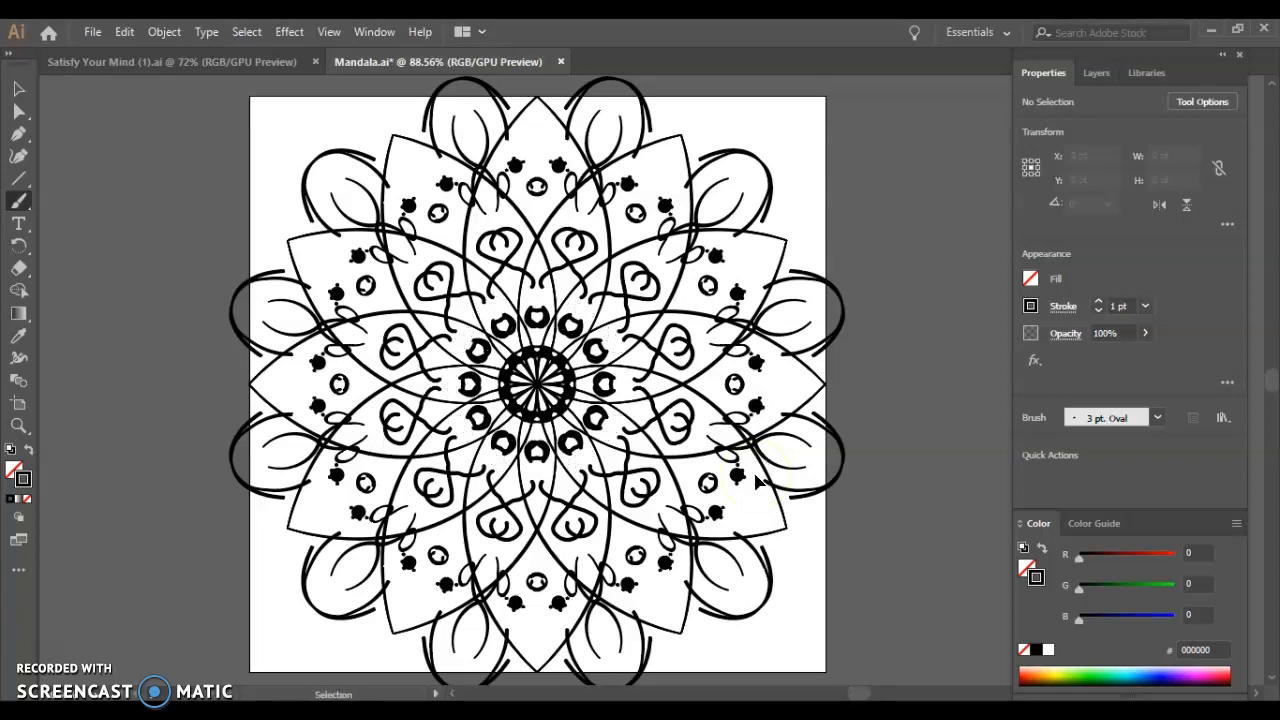
key("ctrl+z")
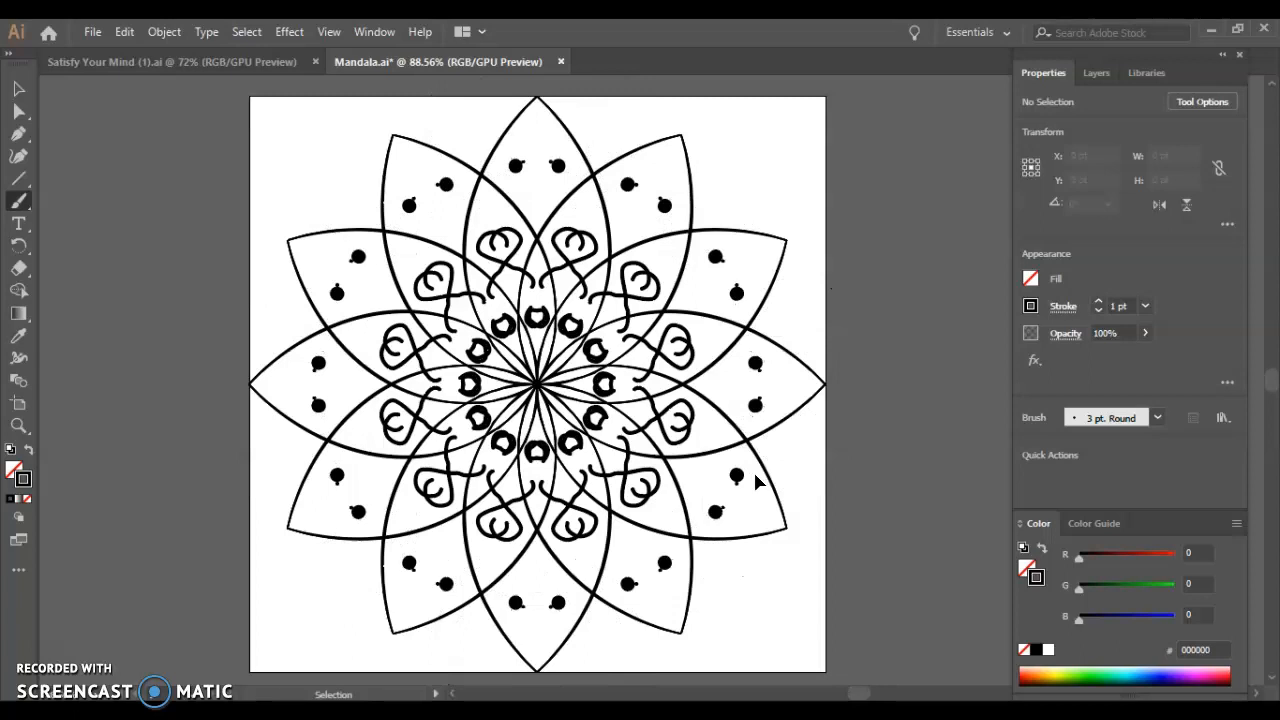
key("ctrl+z")
key("ctrl+z")
key("ctrl+z")
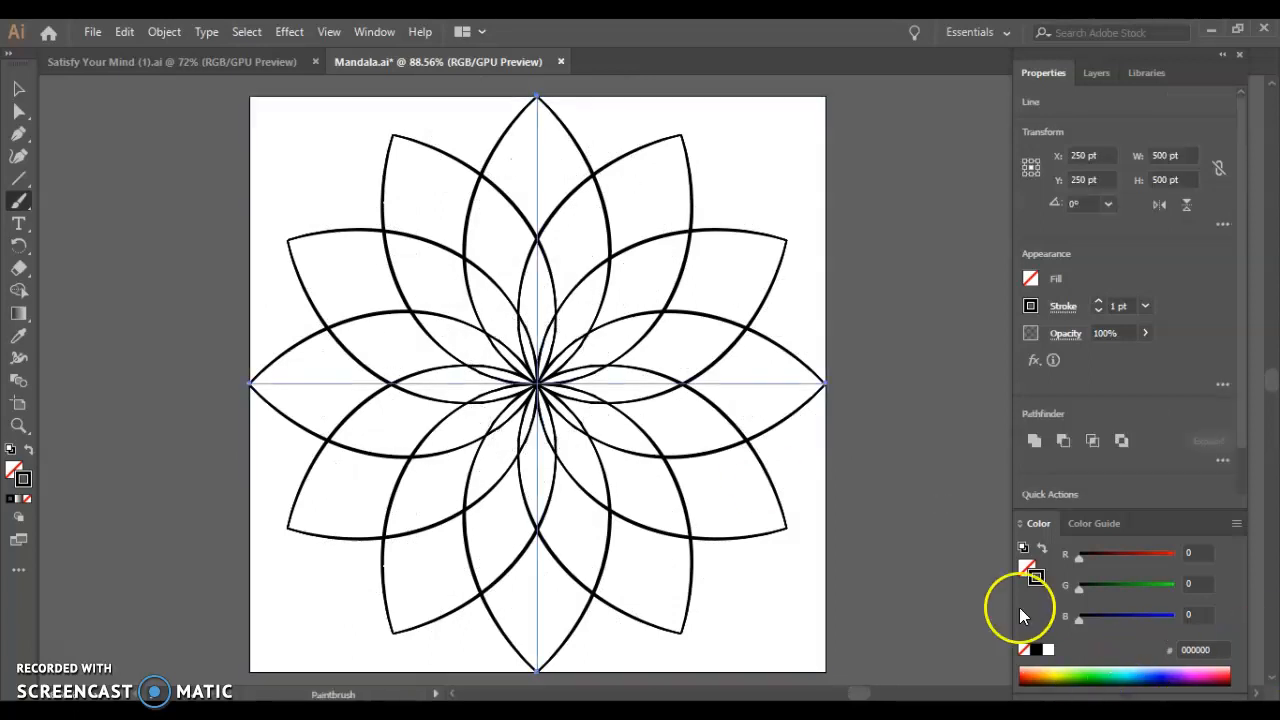
Set the crossed lines' stroke colour to dark blue 002A45 and paint a dot inside an outer petal
left_click(1038, 580)
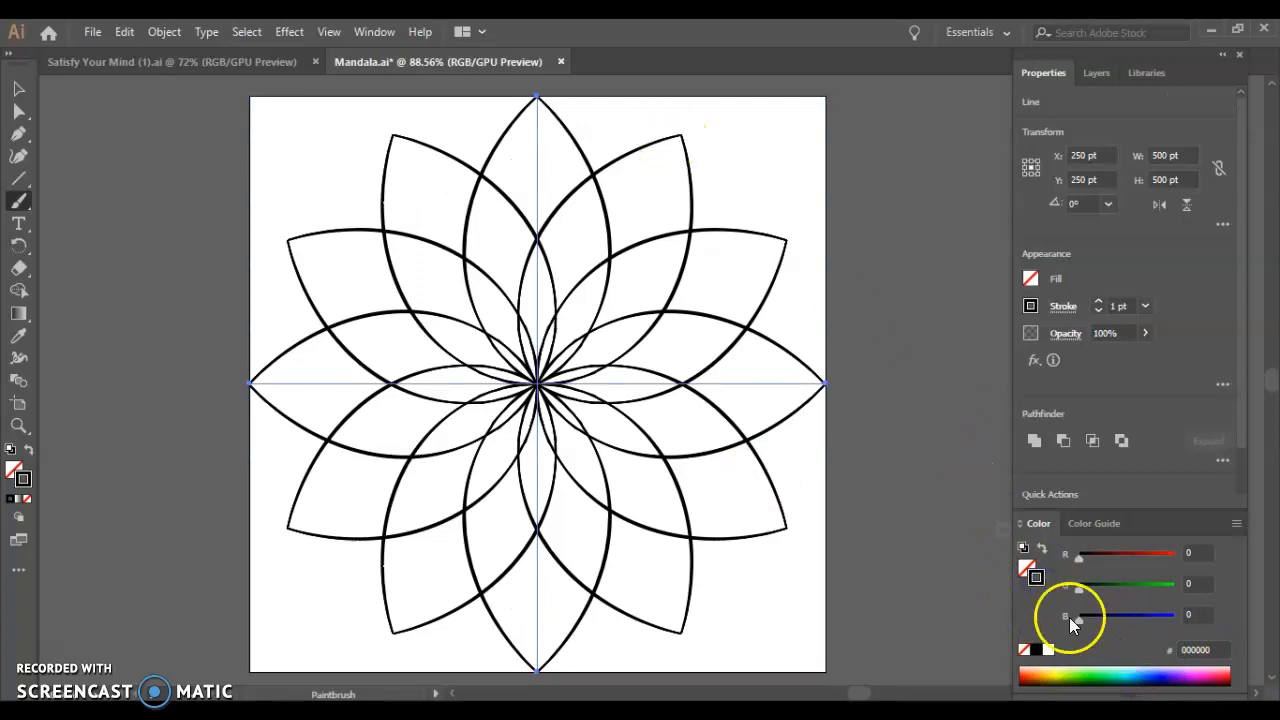
left_click(1133, 679)
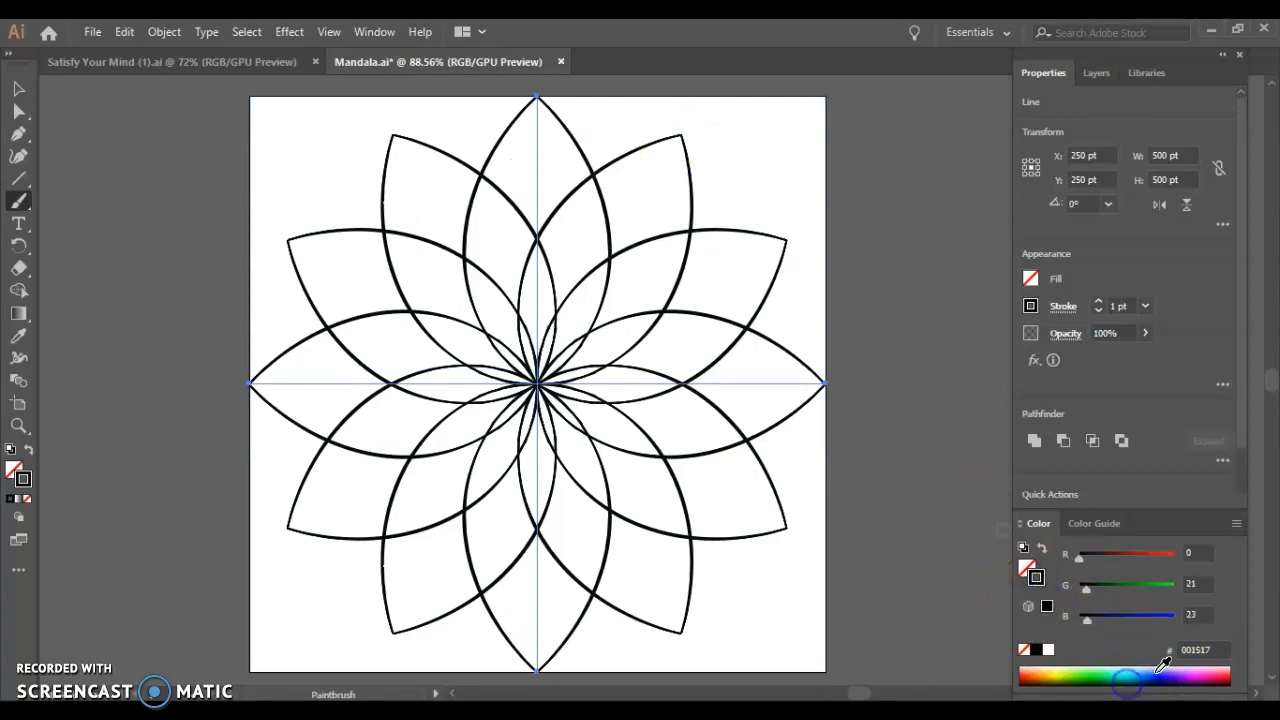
left_click(1035, 575)
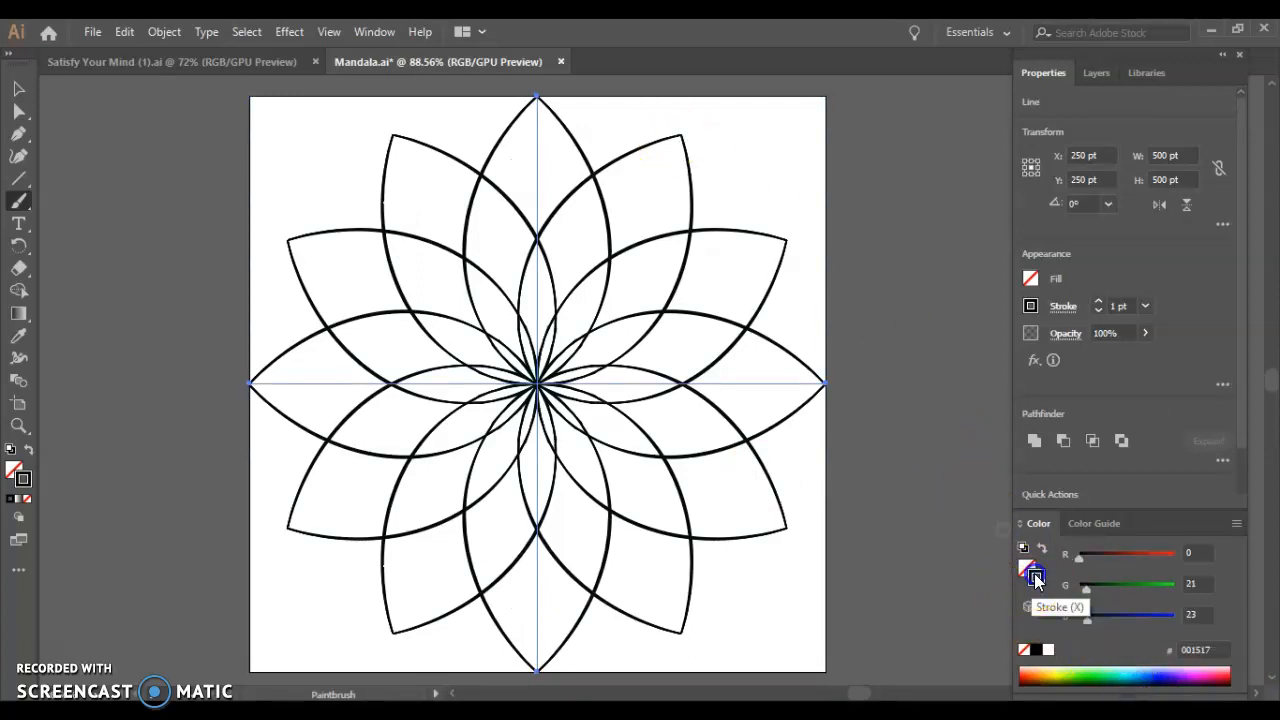
left_click(1157, 679)
left_click(1177, 686)
left_click_drag(1163, 684, 1126, 677)
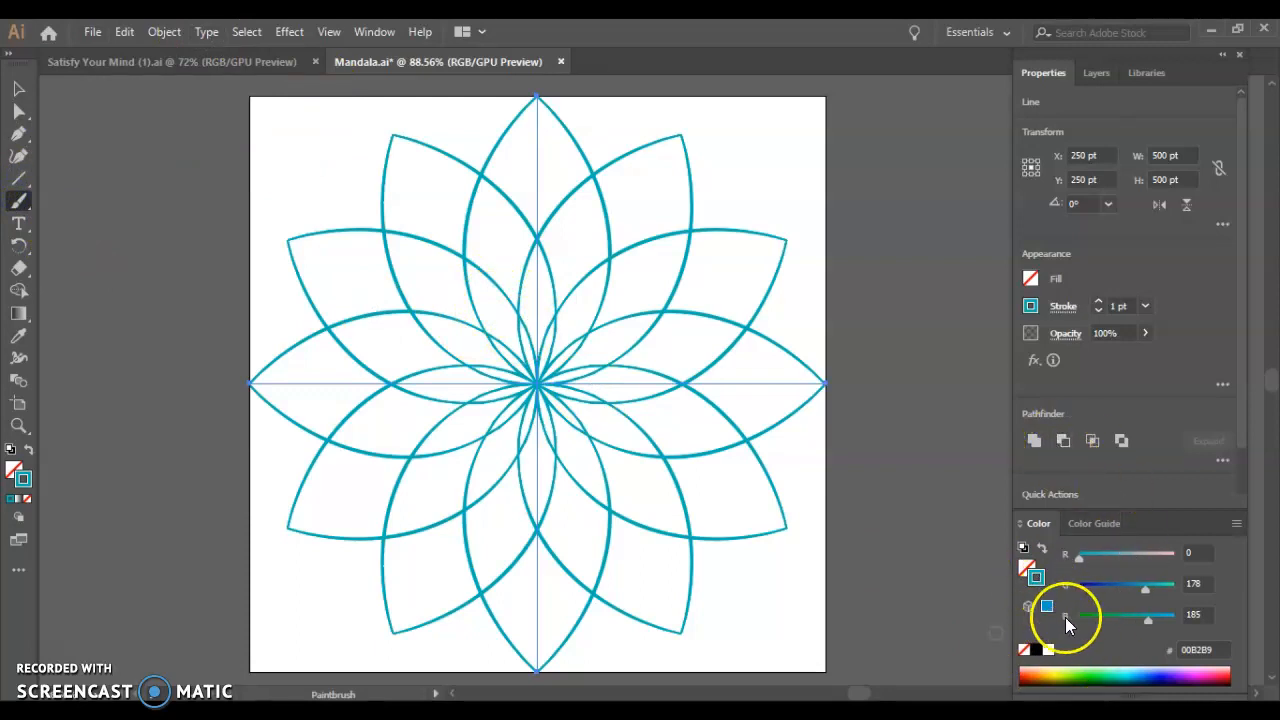
left_click(1166, 685)
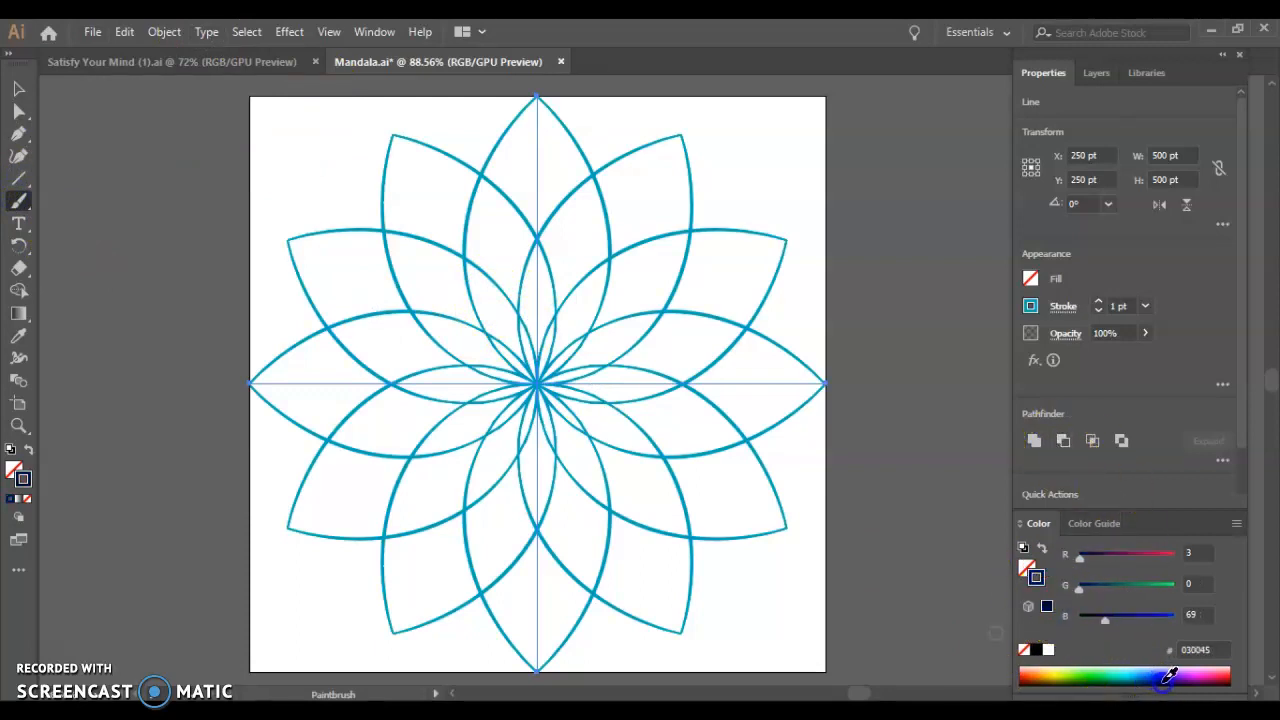
left_click(1140, 683)
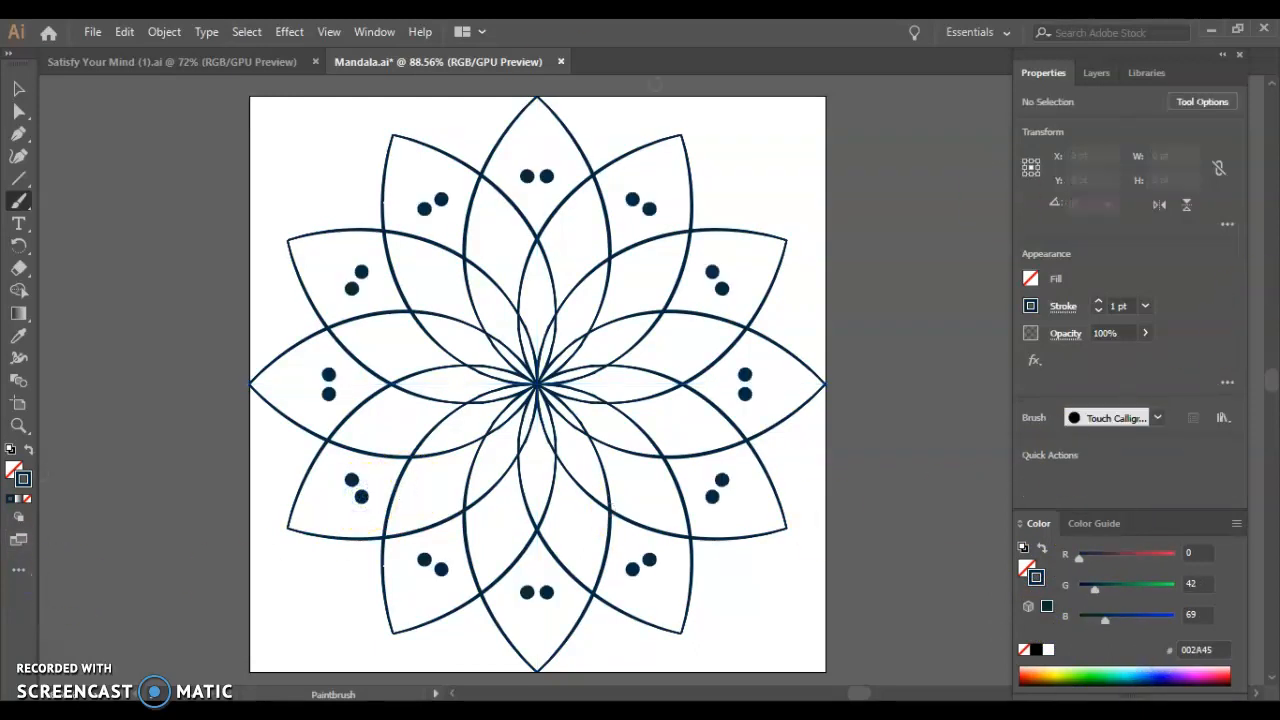
Switch to the rough charcoal-style art brush and paint looping strokes around the inner petals and over the outer petal tips
left_click(1125, 417)
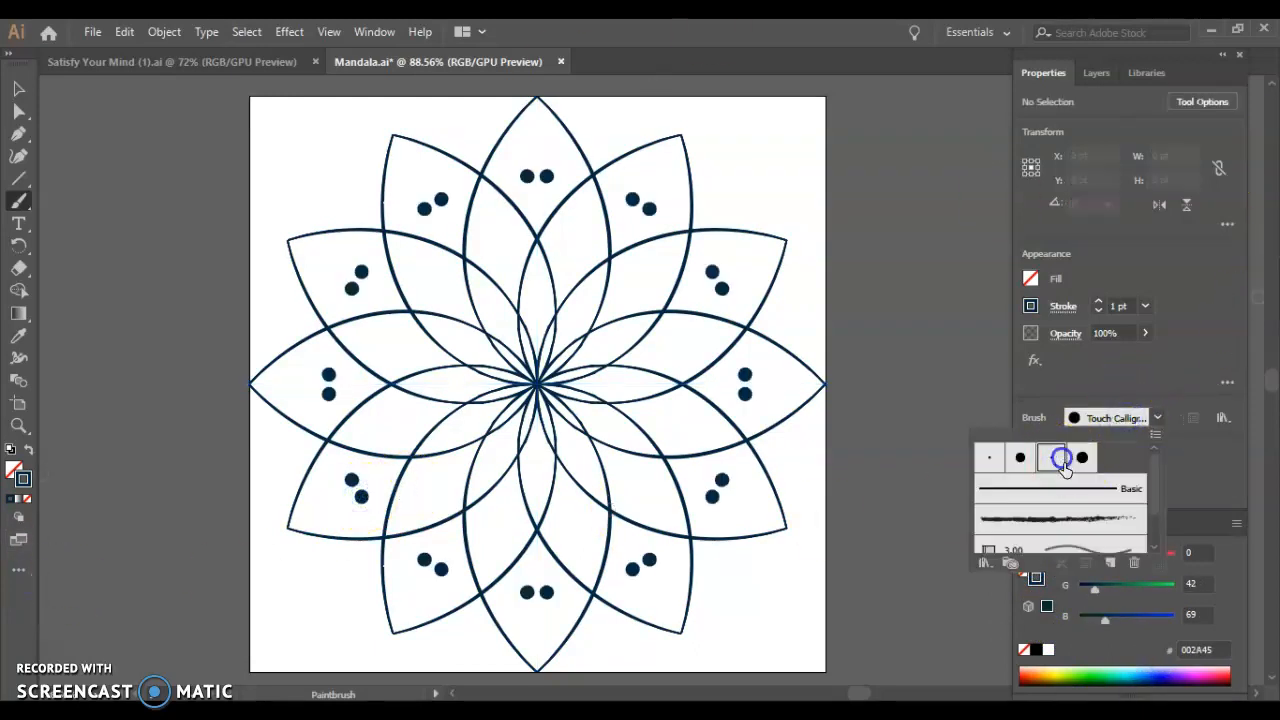
scroll(1137, 512, "down", 2)
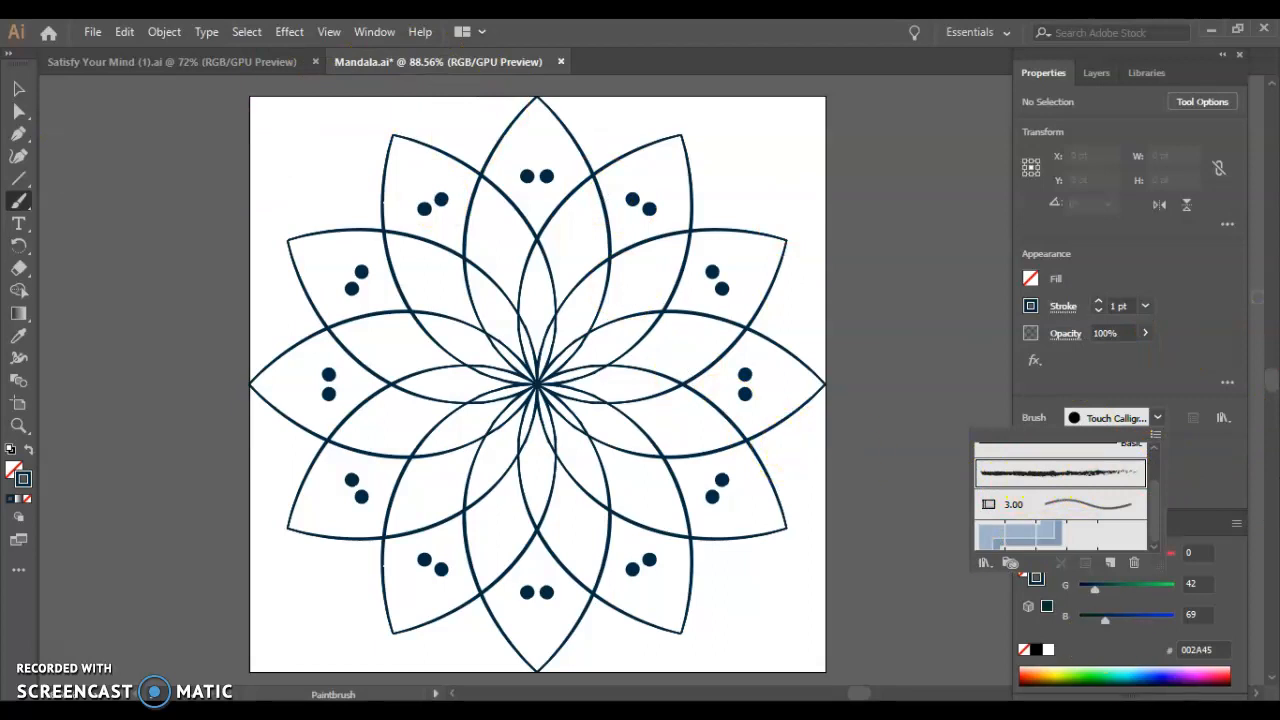
left_click(1148, 677)
mouse_move(496, 438)
left_mouse_down()
mouse_move(508, 506)
mouse_move(463, 524)
mouse_move(458, 480)
mouse_move(413, 497)
left_mouse_up()
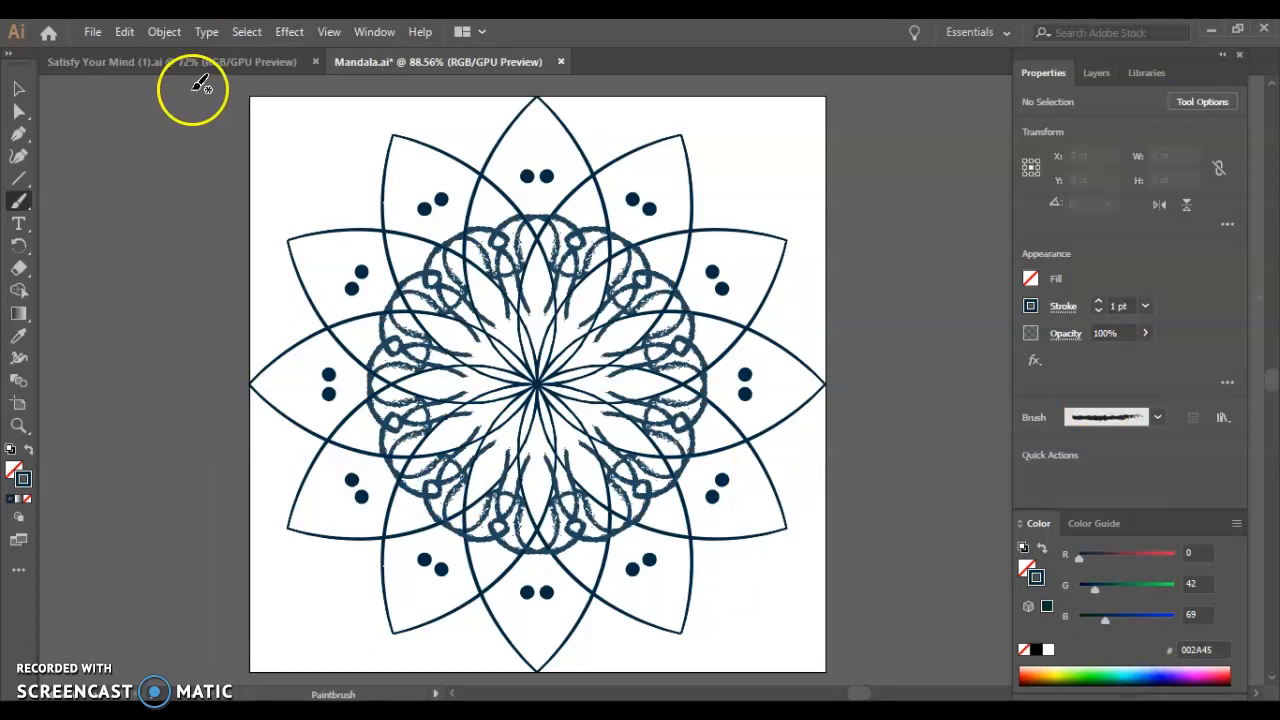
mouse_move(340, 264)
left_mouse_down()
mouse_move(291, 208)
mouse_move(284, 263)
mouse_move(334, 265)
left_mouse_up()
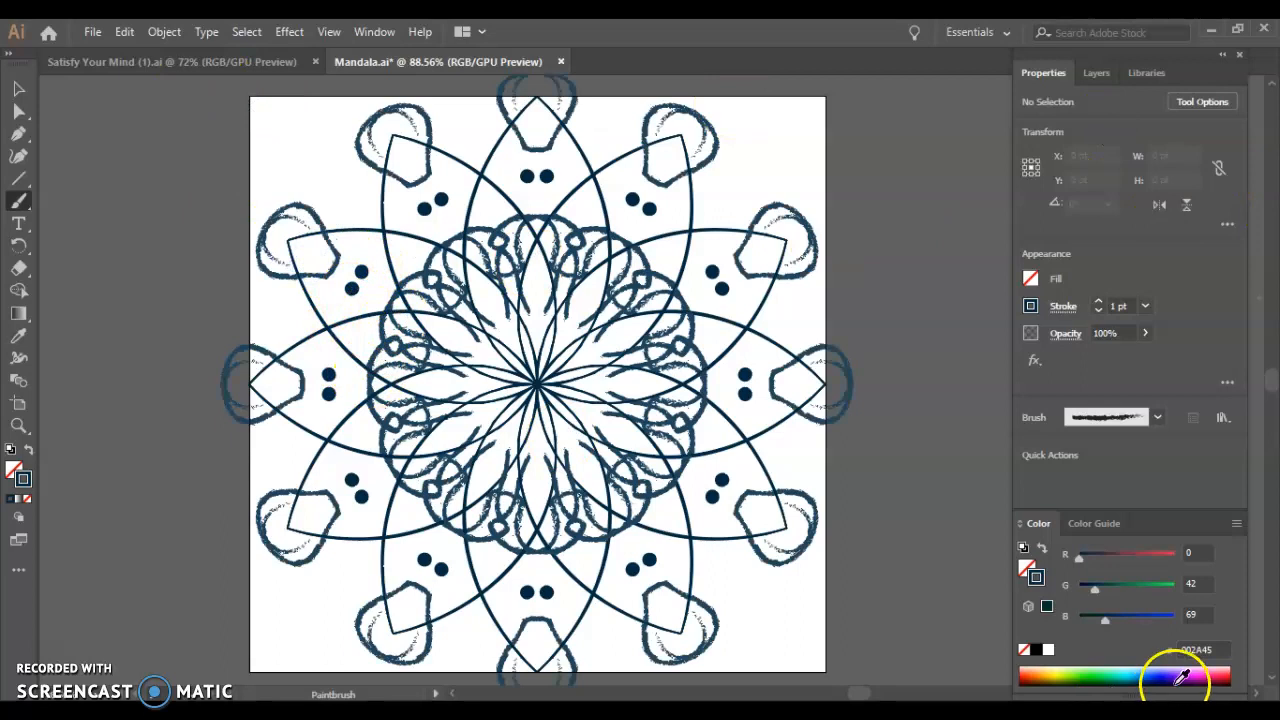
Set the stroke colour to near-black 001217 and paint strokes around the centre to form a dense round core
left_click(1143, 681)
left_click_drag(521, 455, 563, 405)
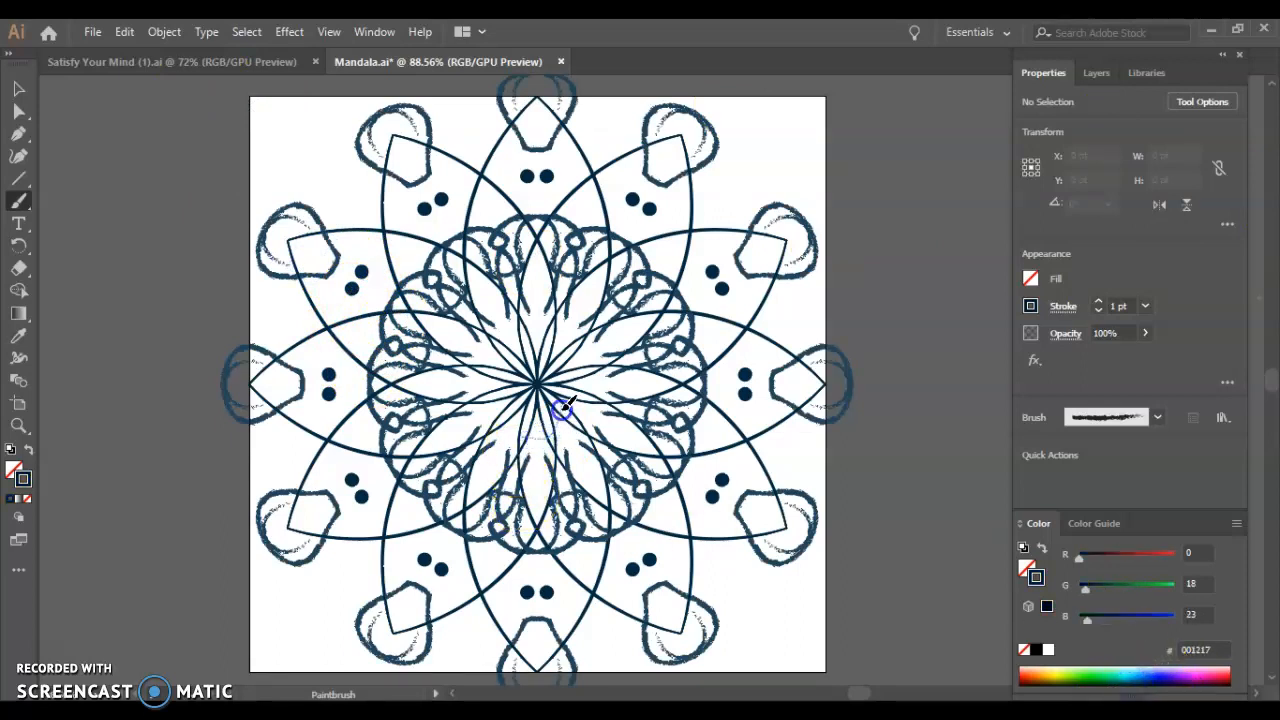
left_click_drag(473, 376, 495, 430)
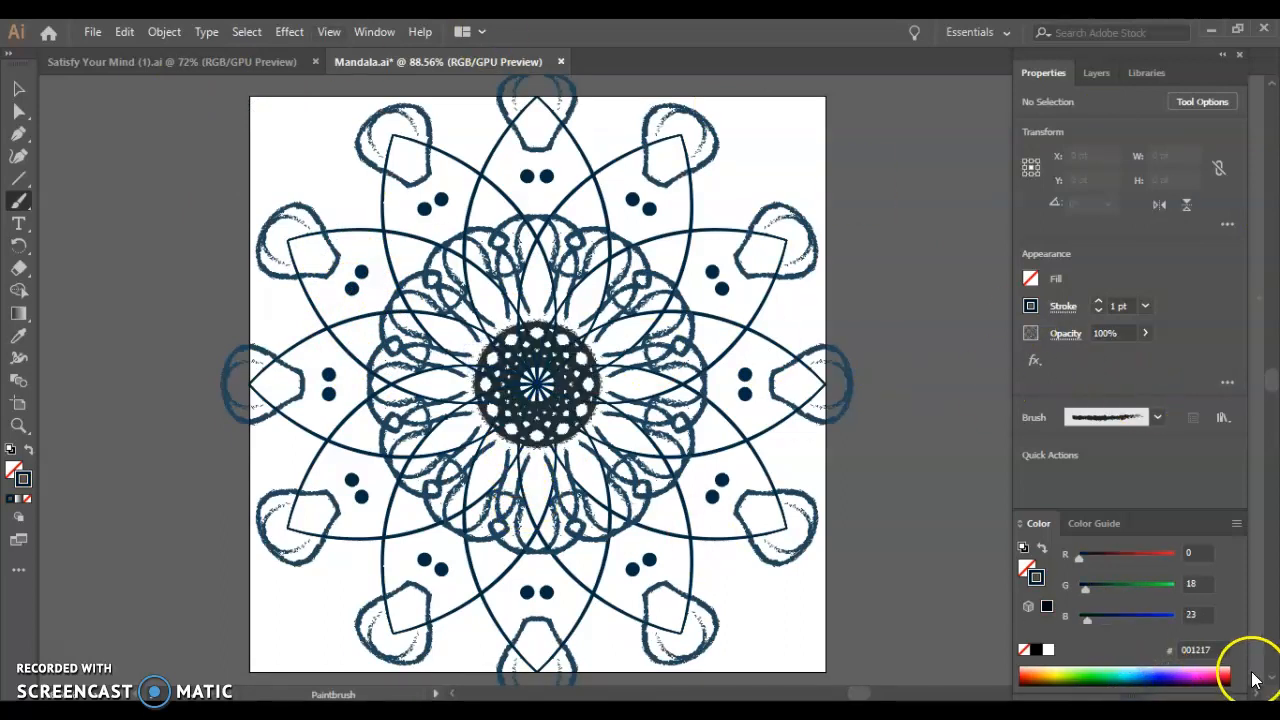
Set the stroke colour to teal 00B6B9 and paint a long wavy curve from the inner petals out past the petal edge
left_click(1130, 672)
mouse_move(400, 383)
left_mouse_down()
mouse_move(442, 329)
mouse_move(396, 309)
mouse_move(367, 389)
mouse_move(342, 400)
mouse_move(268, 322)
left_mouse_up()
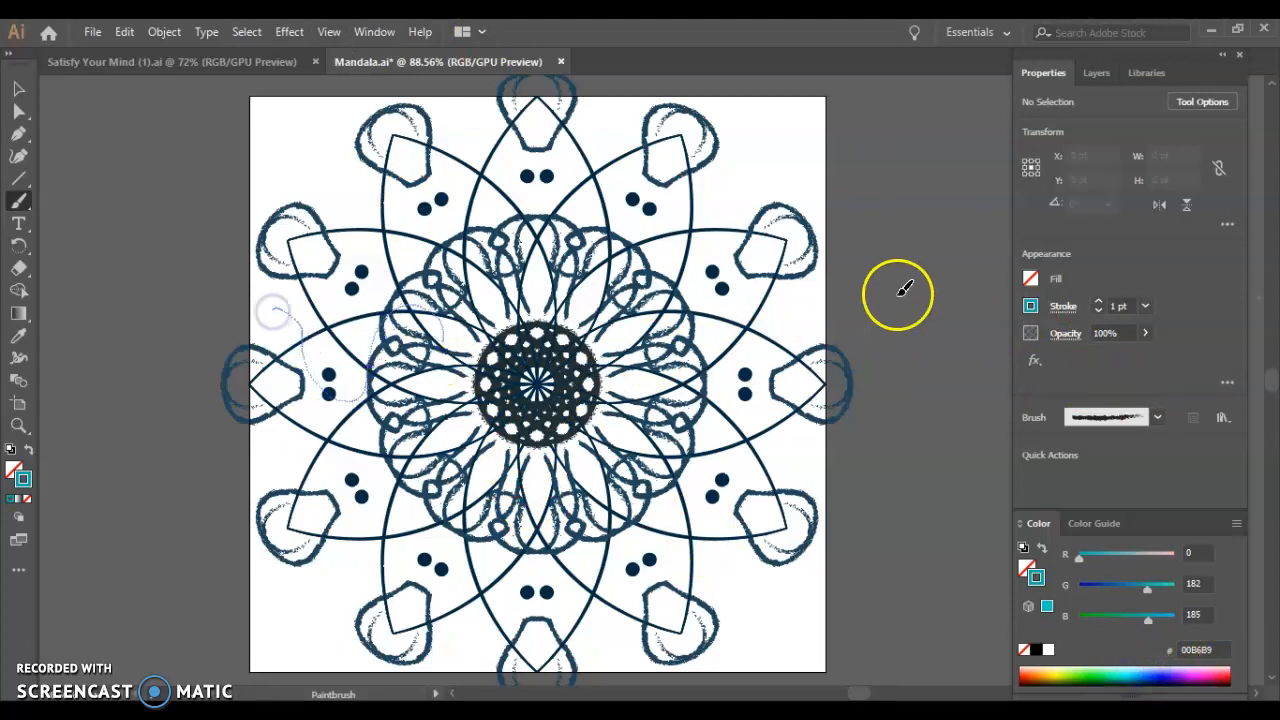